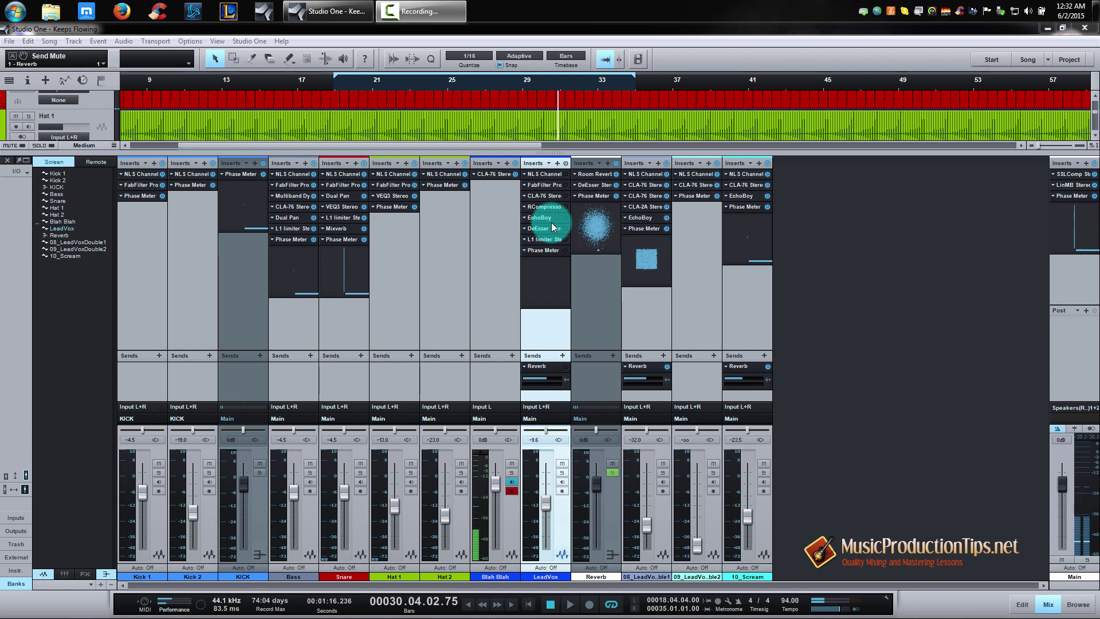
Listen to the full mix with the LeadVox inserts deactivated, and return the playhead to the loop start.
key(space)
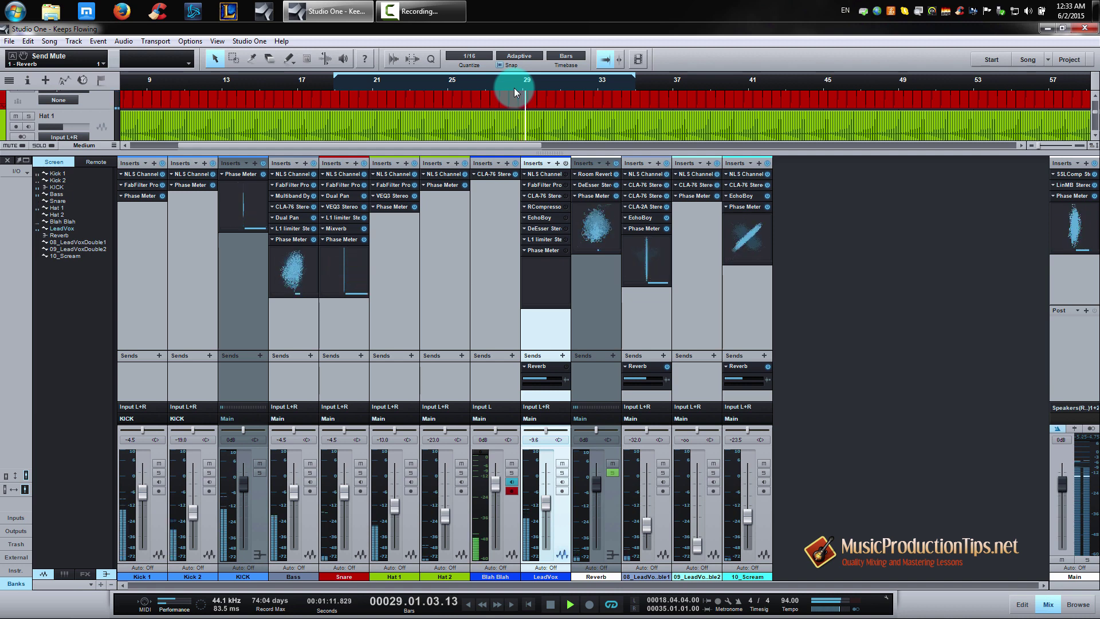
key(space)
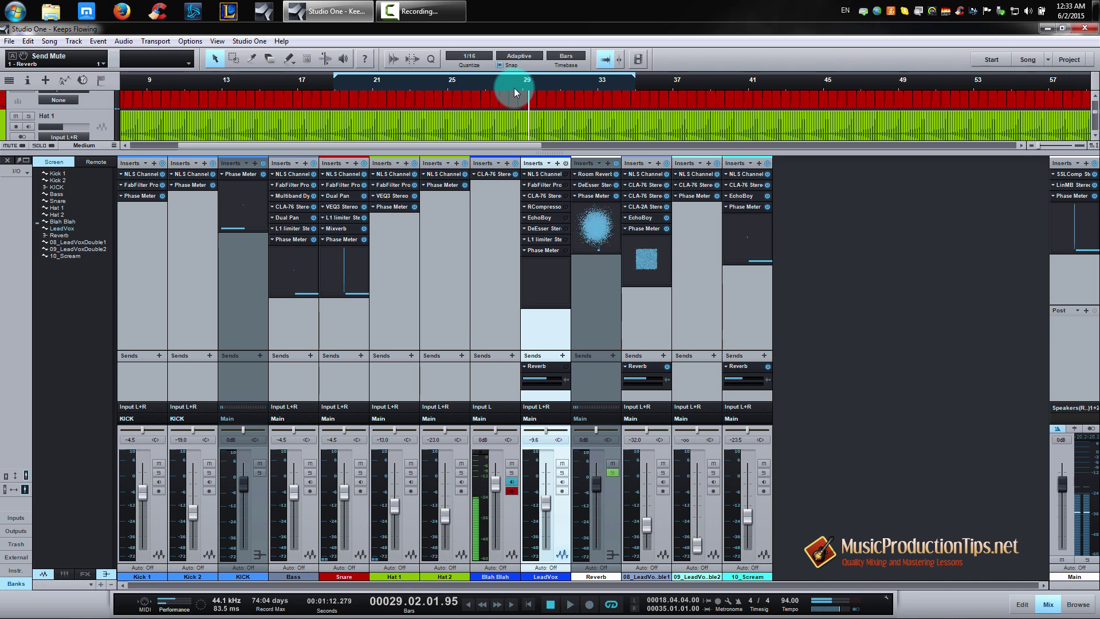
key(space)
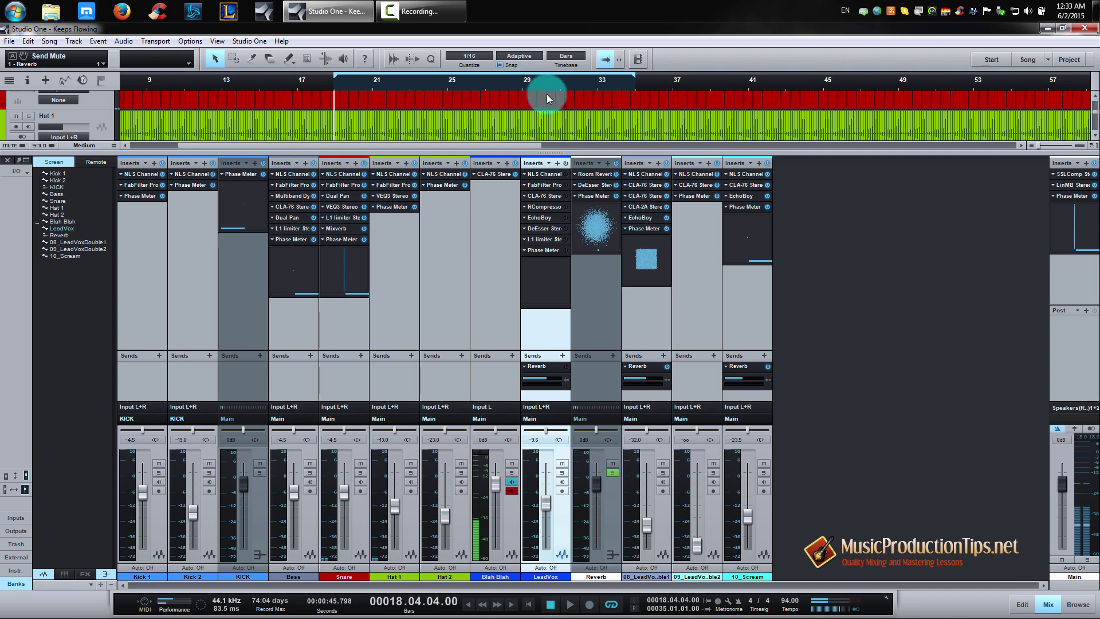
Solo the LeadVox channel with Blah Blah set to solo safe, and open LeadVox's NLS Channel insert.
click(562, 473)
click(542, 173)
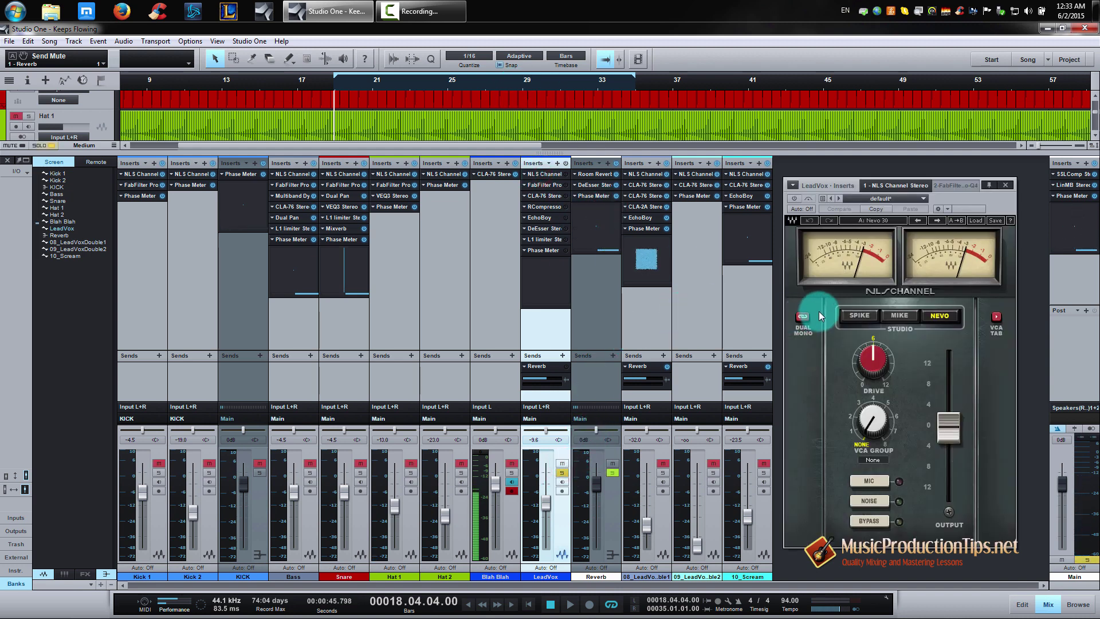
click(512, 475)
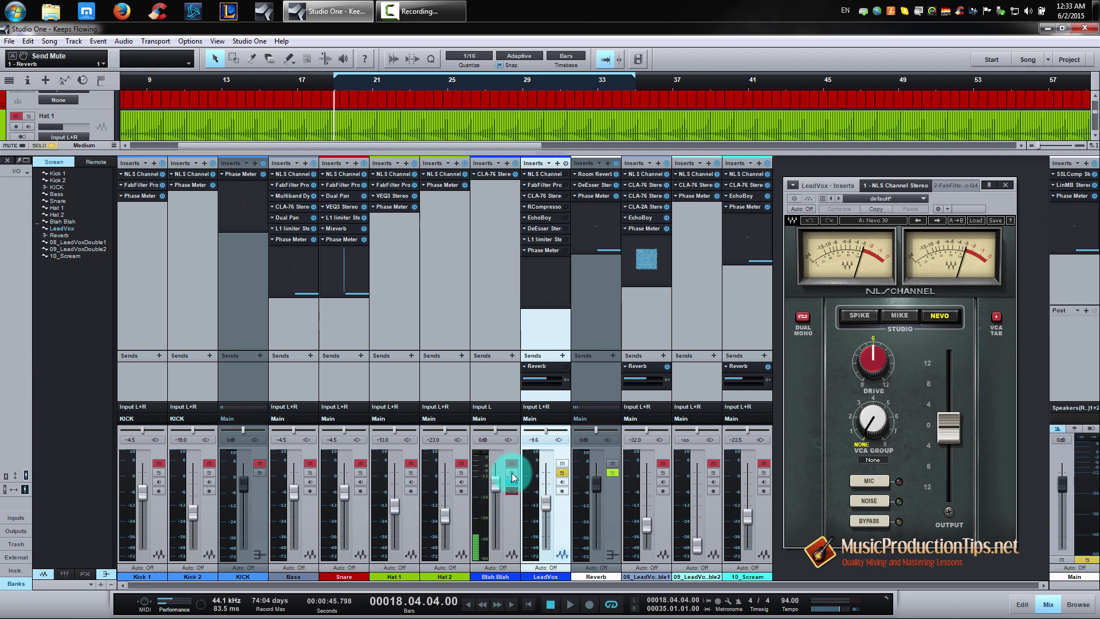
click(511, 473)
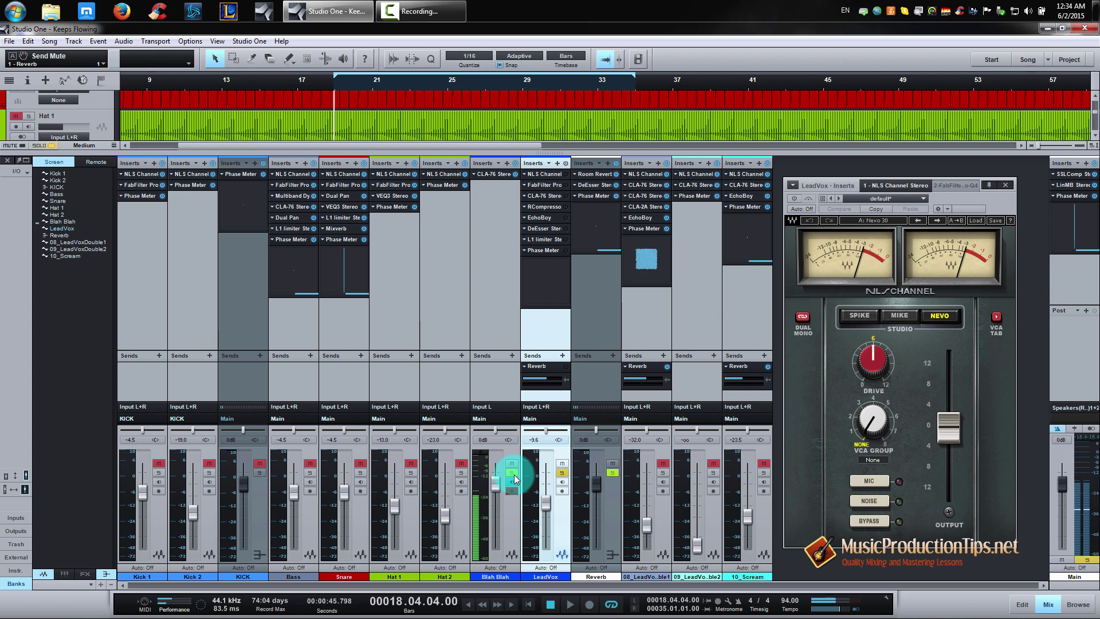
Activate NLS Channel on LeadVox and compare the vocal with it bypassed and engaged during playback.
key(space)
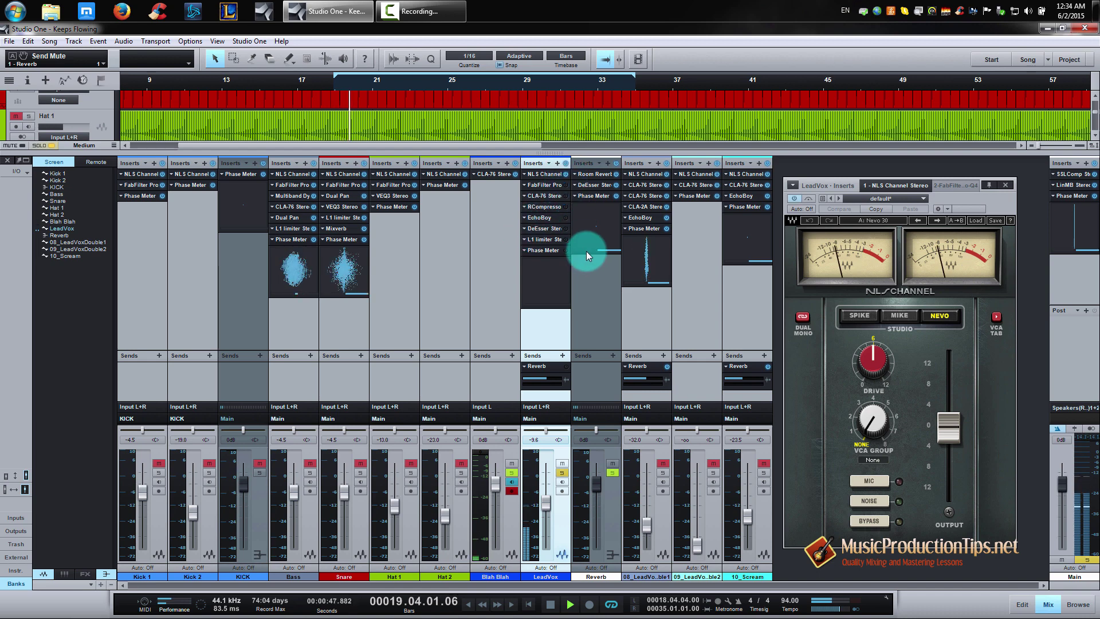
click(809, 198)
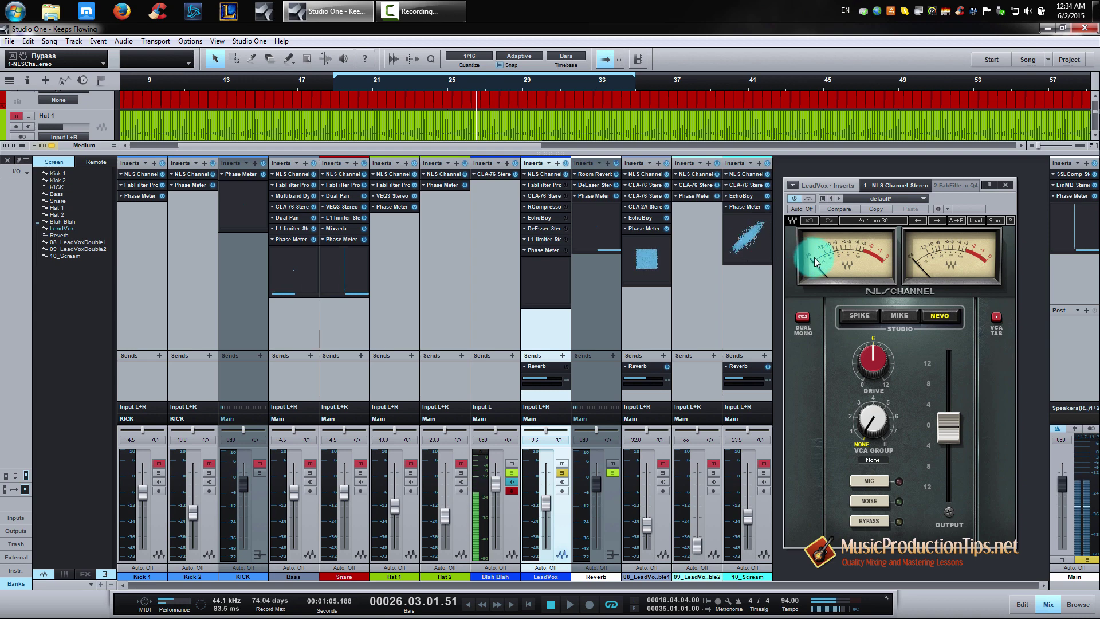
Open and activate FabFilter Pro-Q on LeadVox, and compare the vocal with the EQ bypassed and engaged during playback.
click(556, 188)
click(1005, 198)
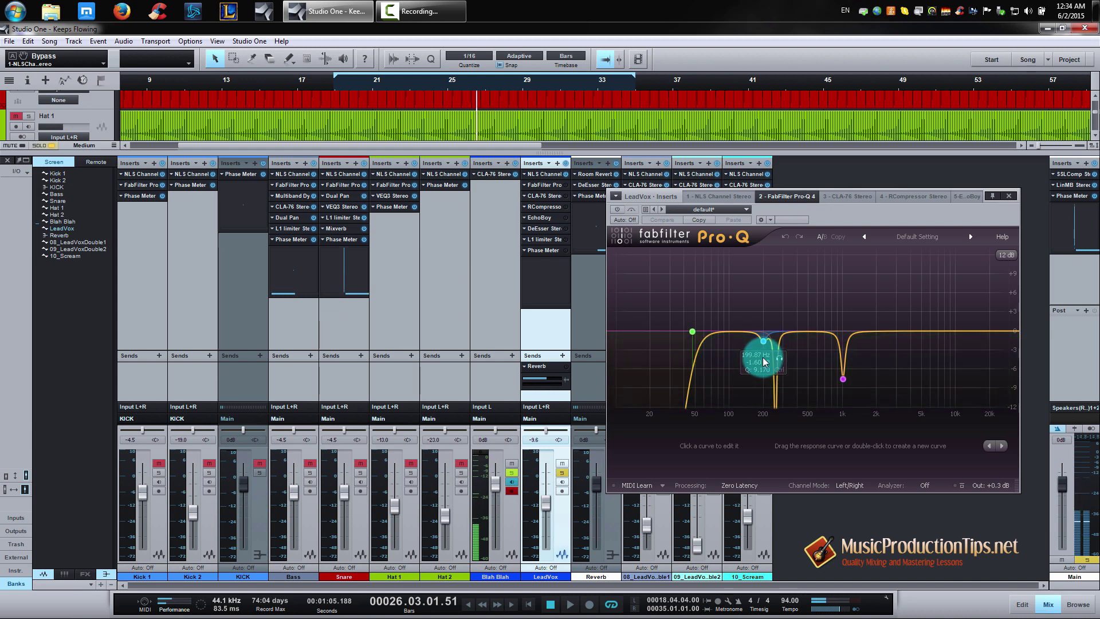
key(space)
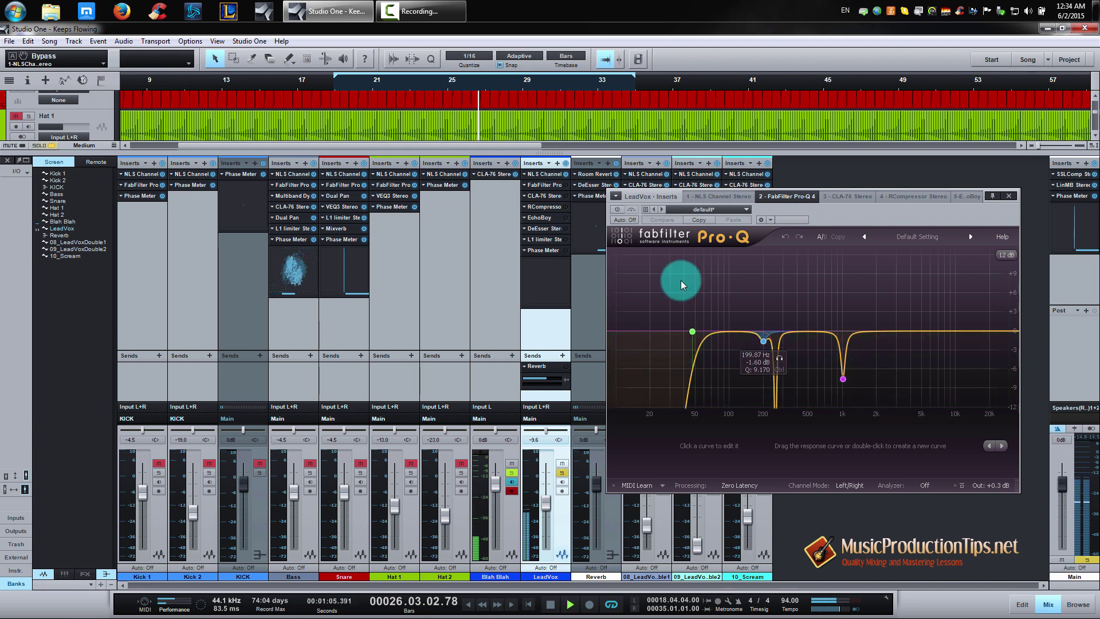
click(632, 211)
click(633, 212)
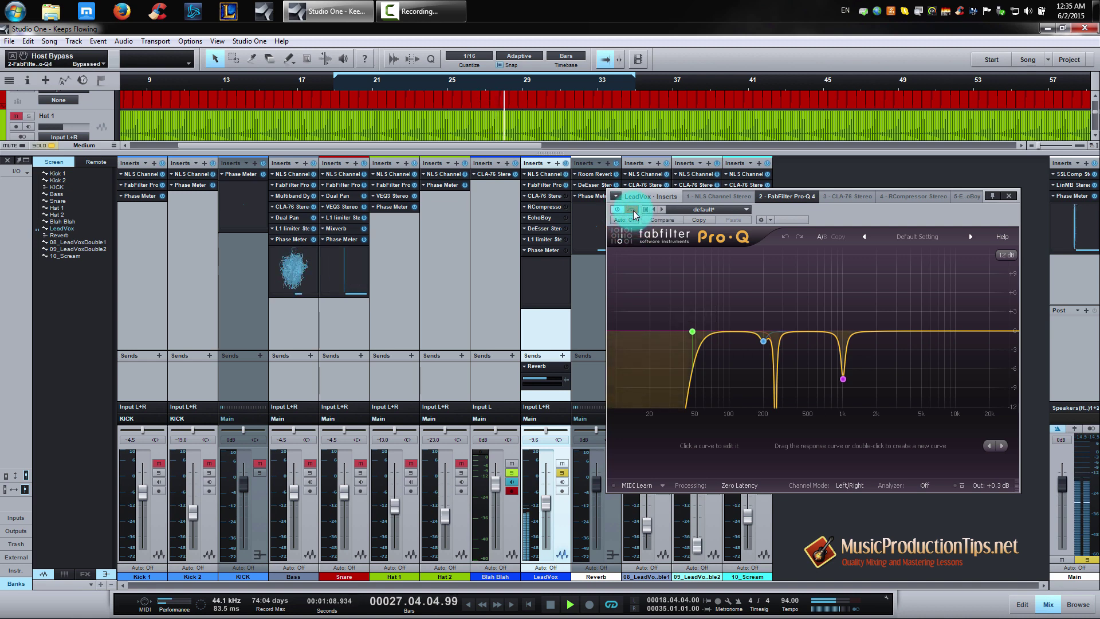
click(634, 212)
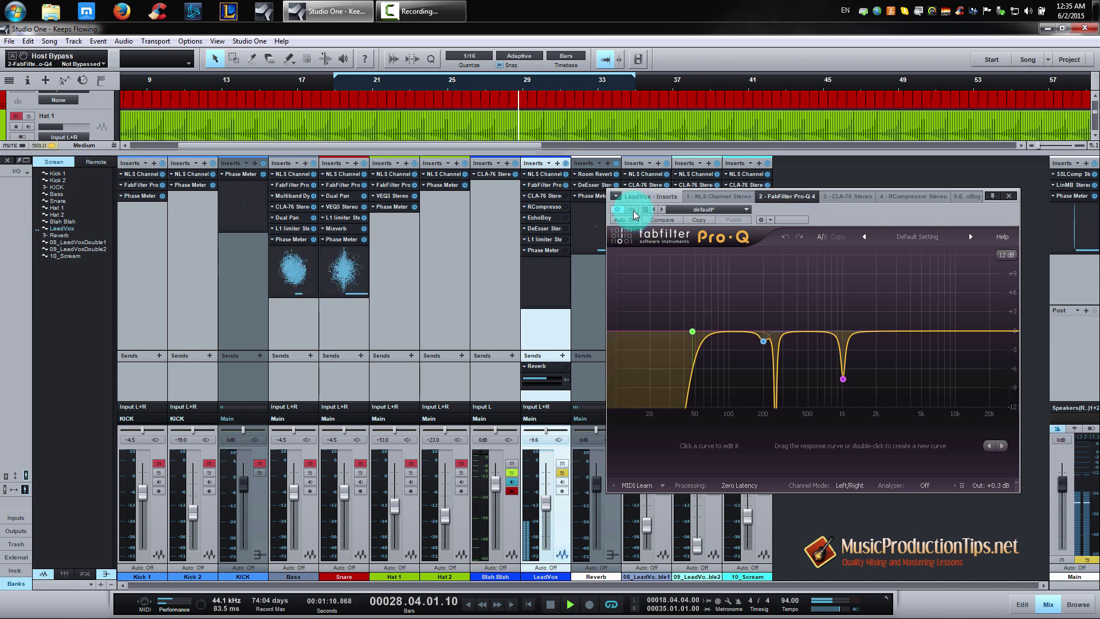
click(632, 210)
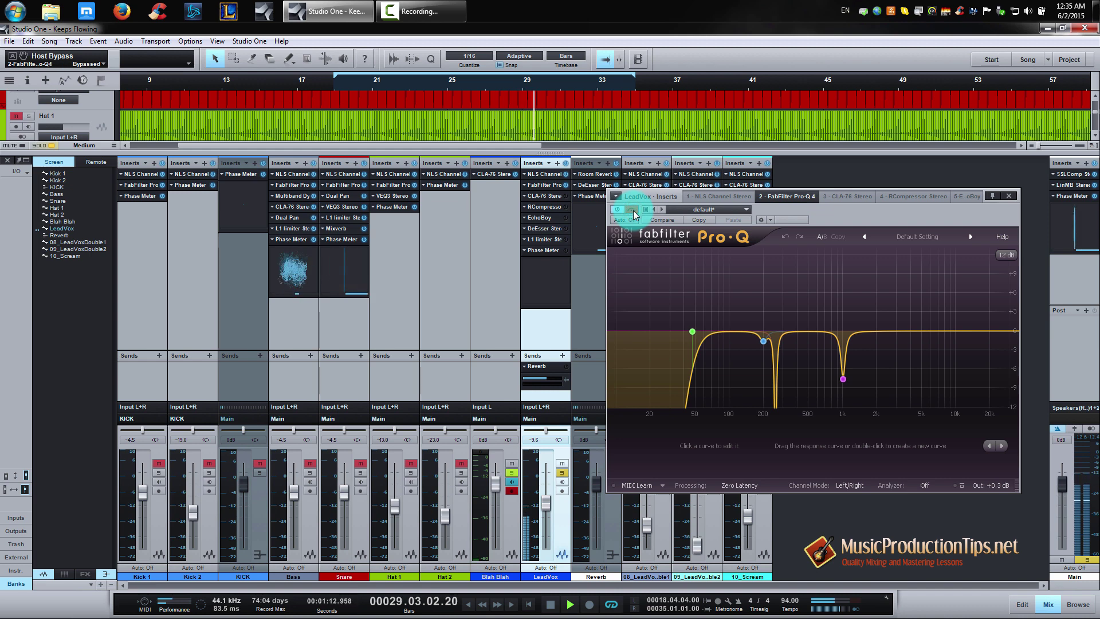
click(634, 211)
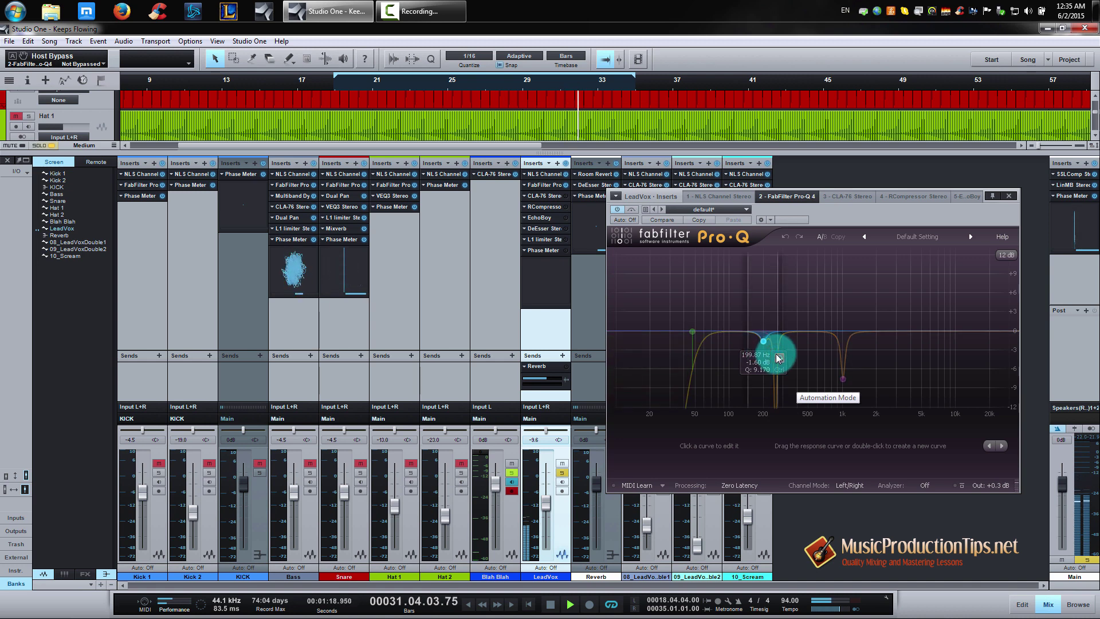
Set the Pro-Q display range to 30 dB and audition the cuts near 255 Hz and 1 kHz in isolation.
click(1006, 255)
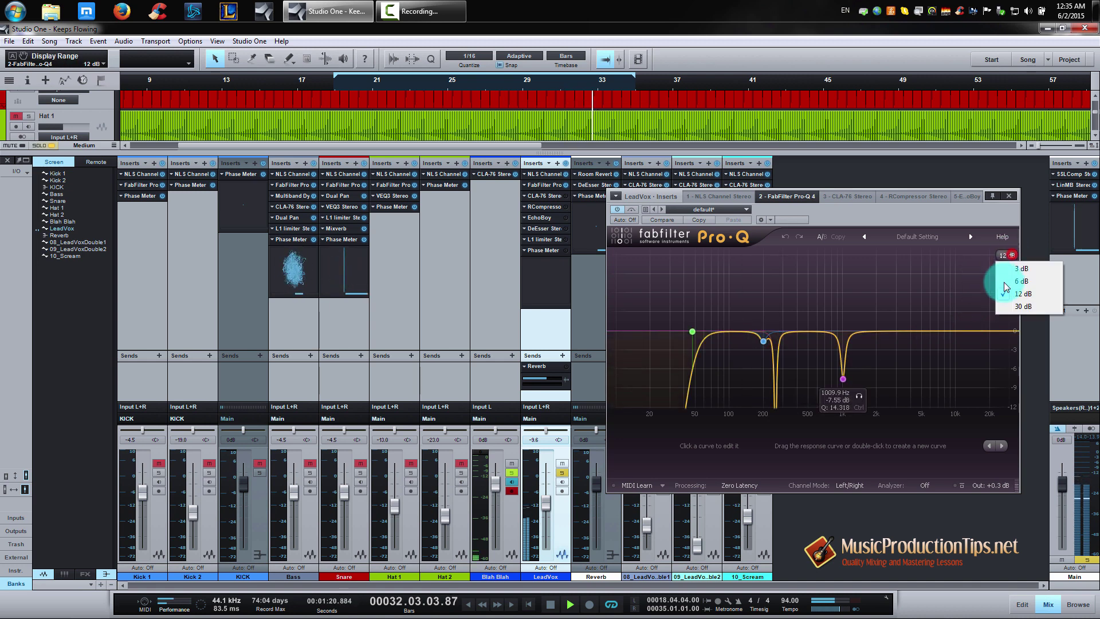
click(1010, 309)
click(793, 368)
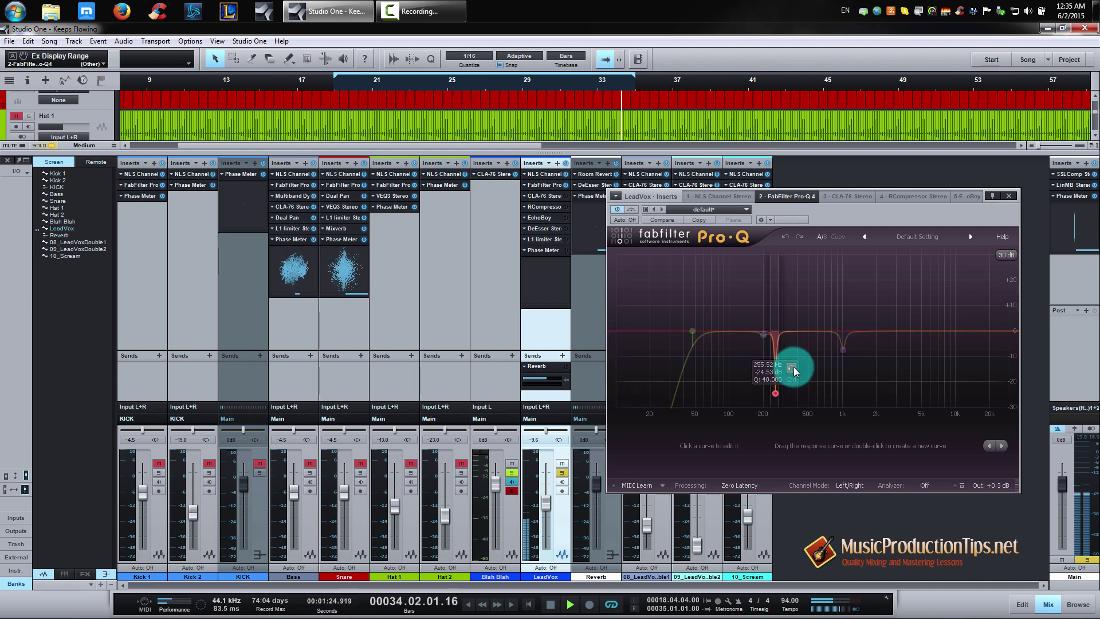
key(space)
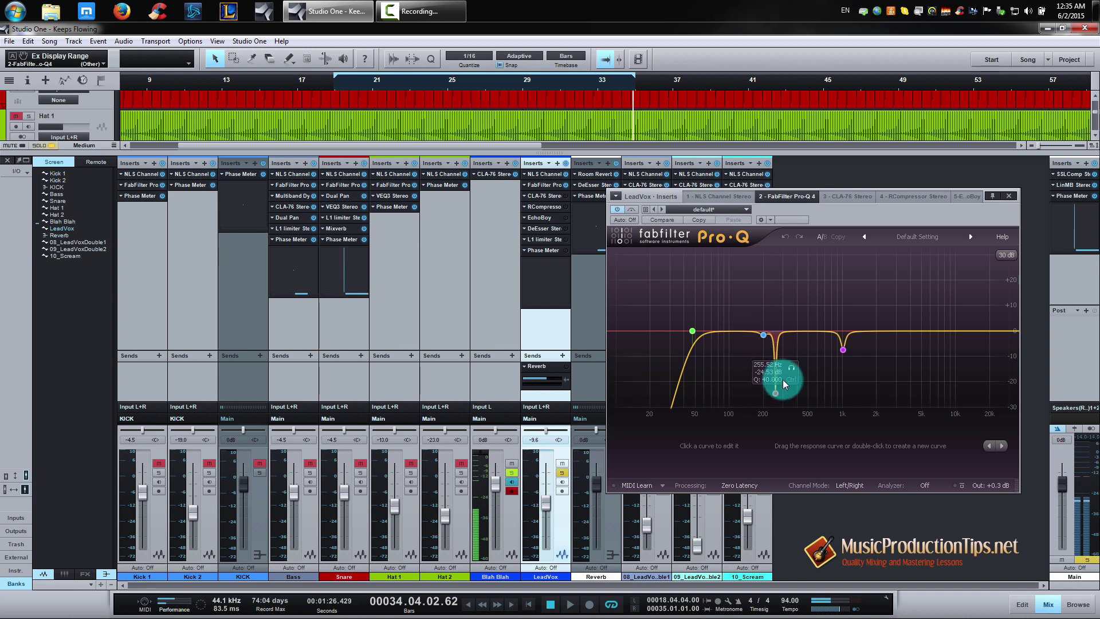
key(space)
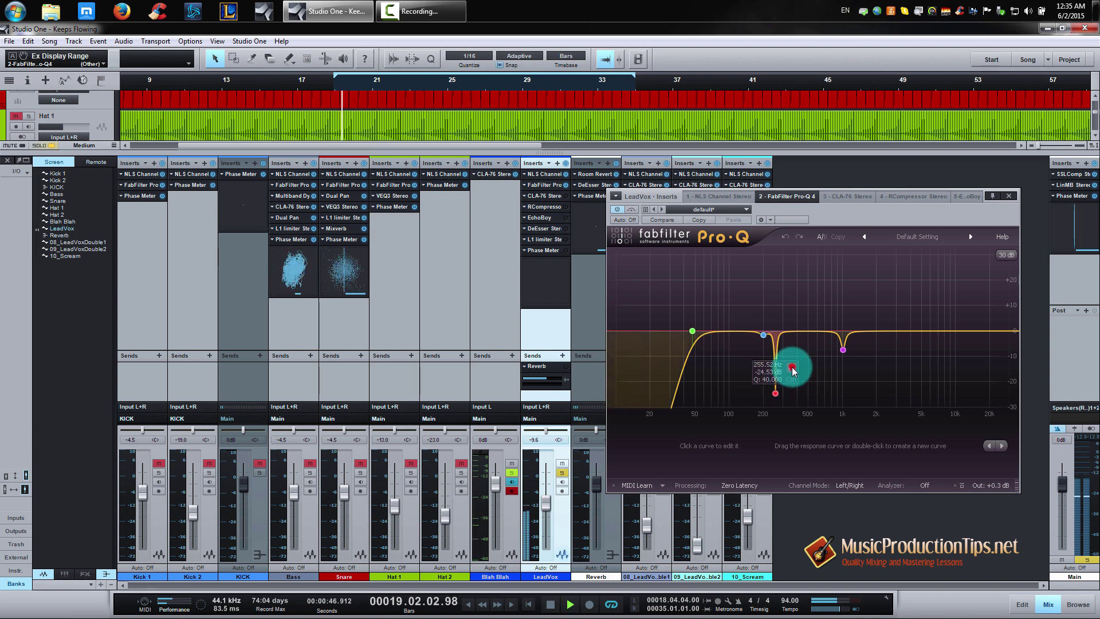
click(792, 369)
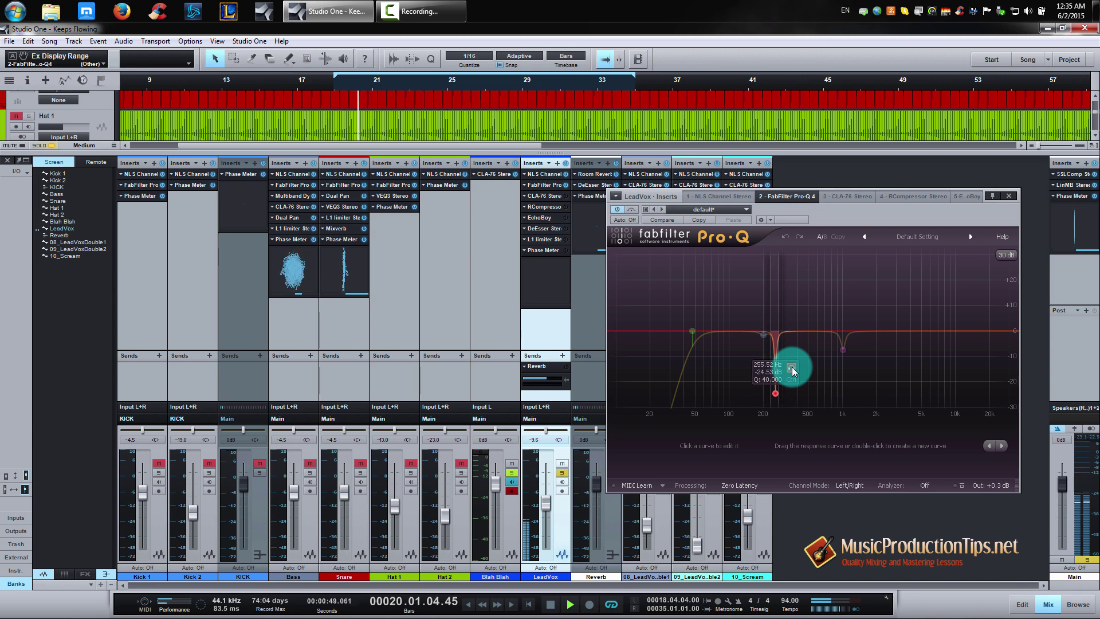
click(861, 365)
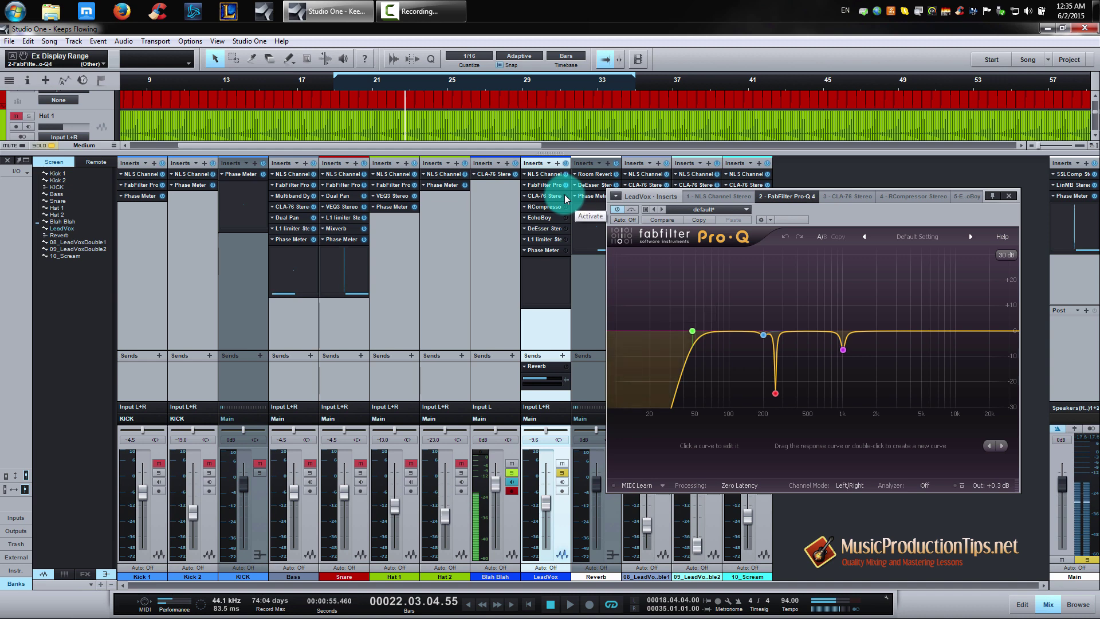
Open and activate CLA-76 on LeadVox, and compare the vocal with the compressor bypassed and engaged during playback.
click(545, 195)
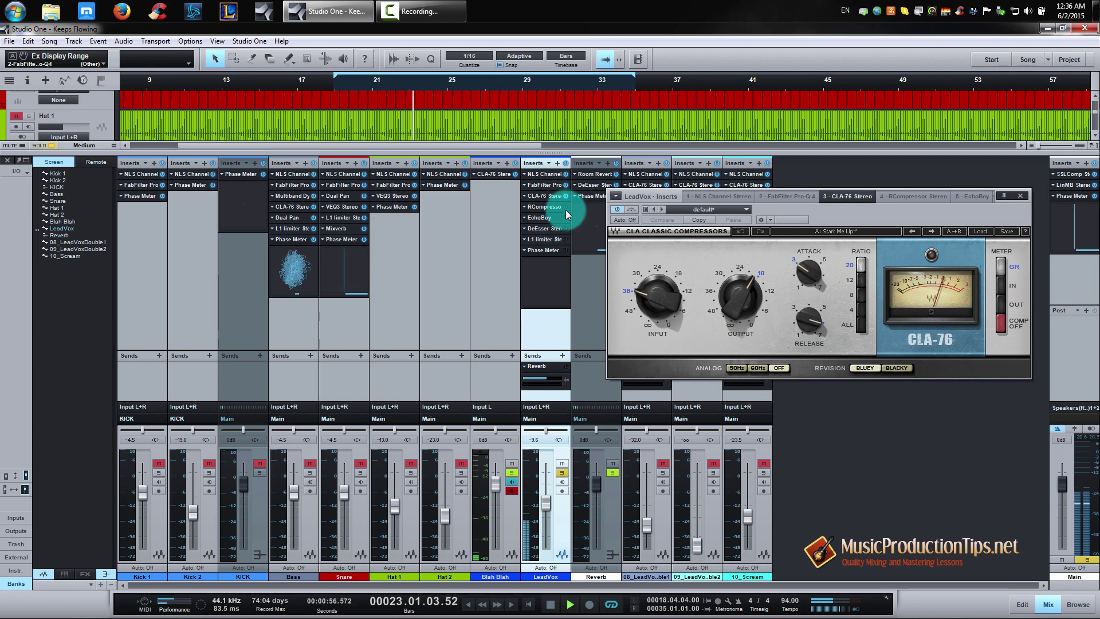
click(540, 195)
click(545, 196)
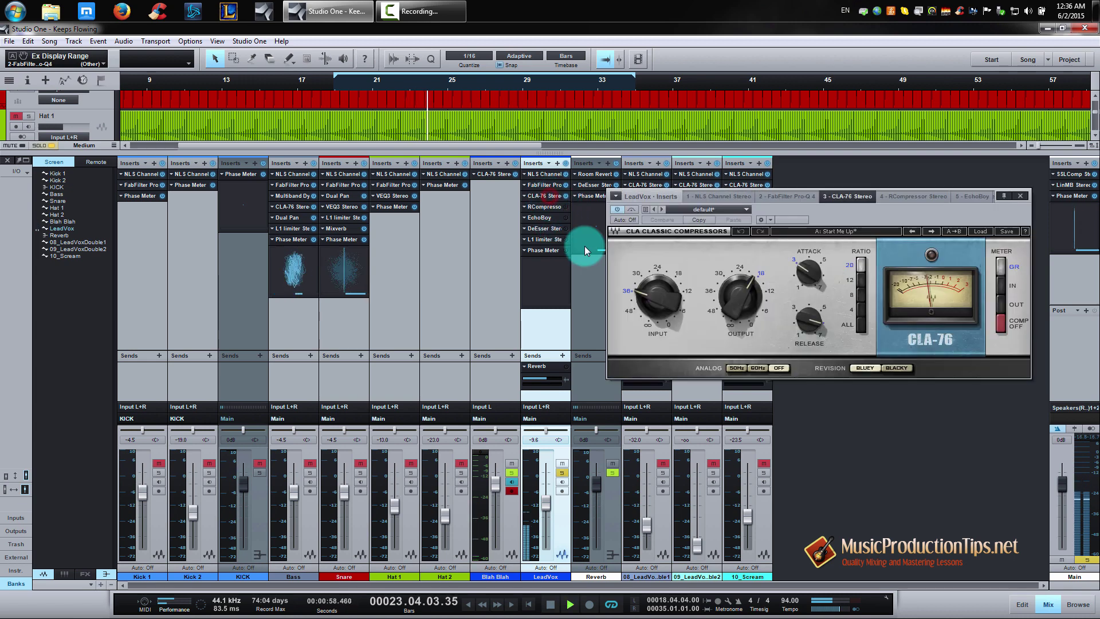
click(633, 214)
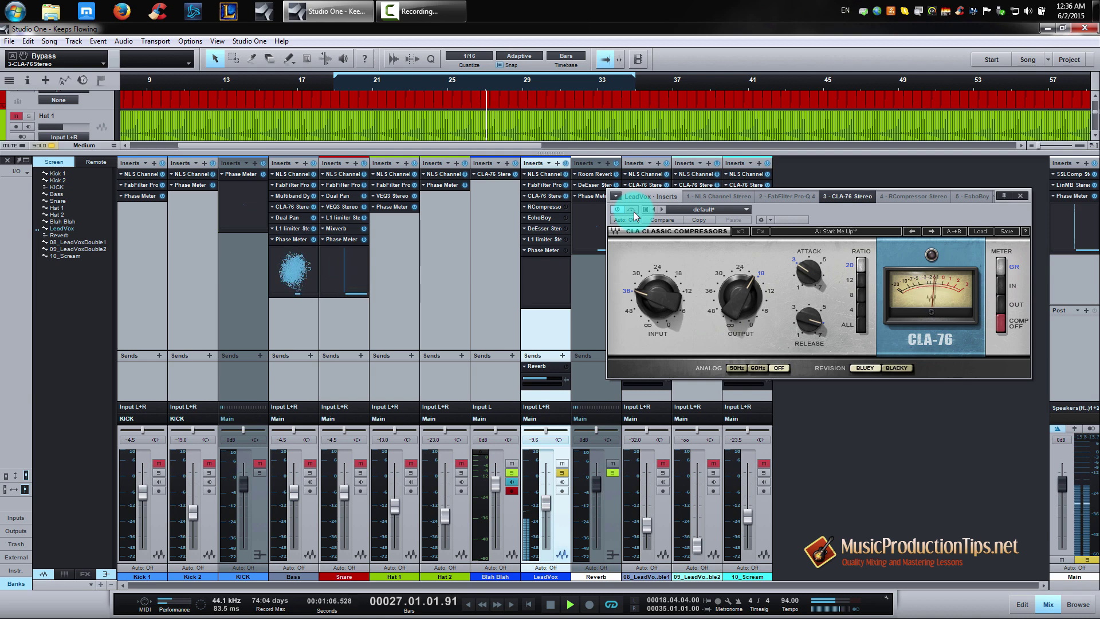
click(633, 213)
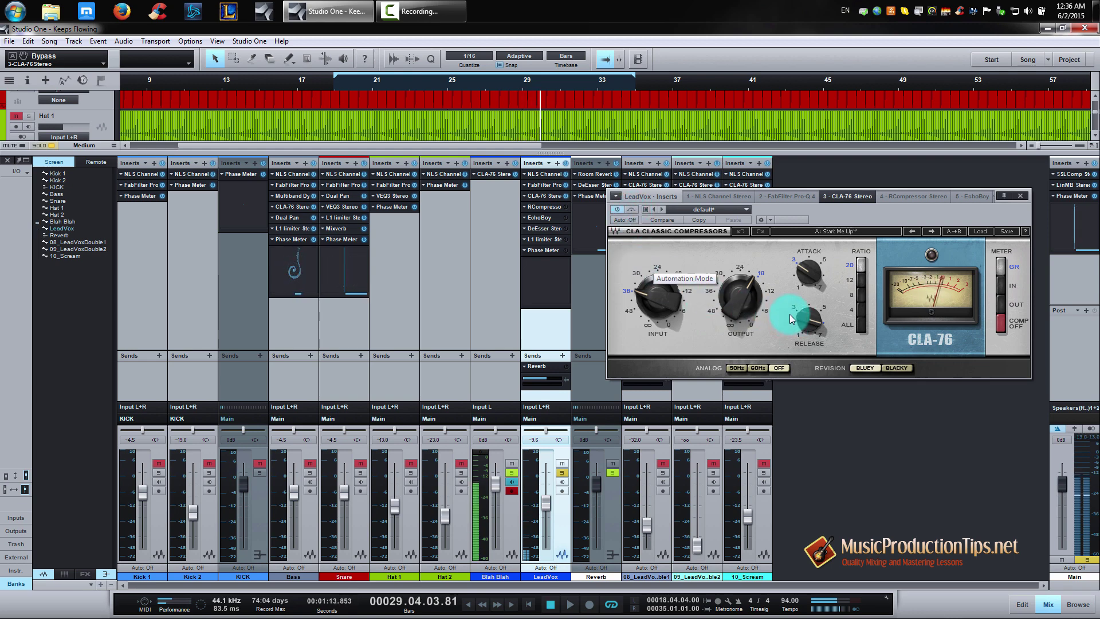
Play the compressed lead vocal, and switch the CLA-76 revision to Blacky and back to Bluey.
key(space)
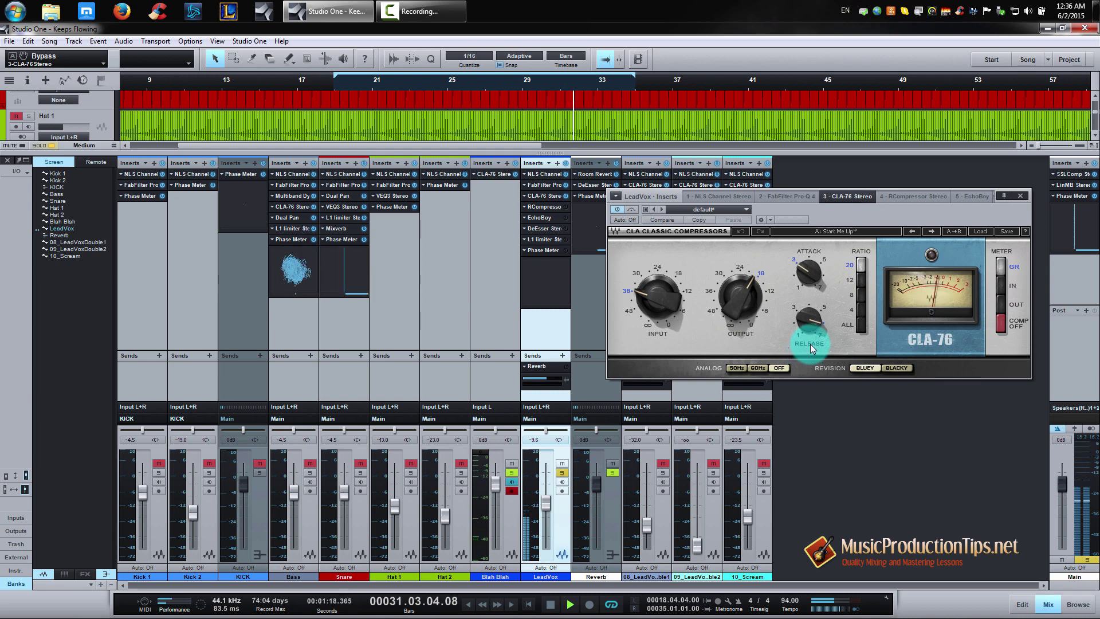
key(space)
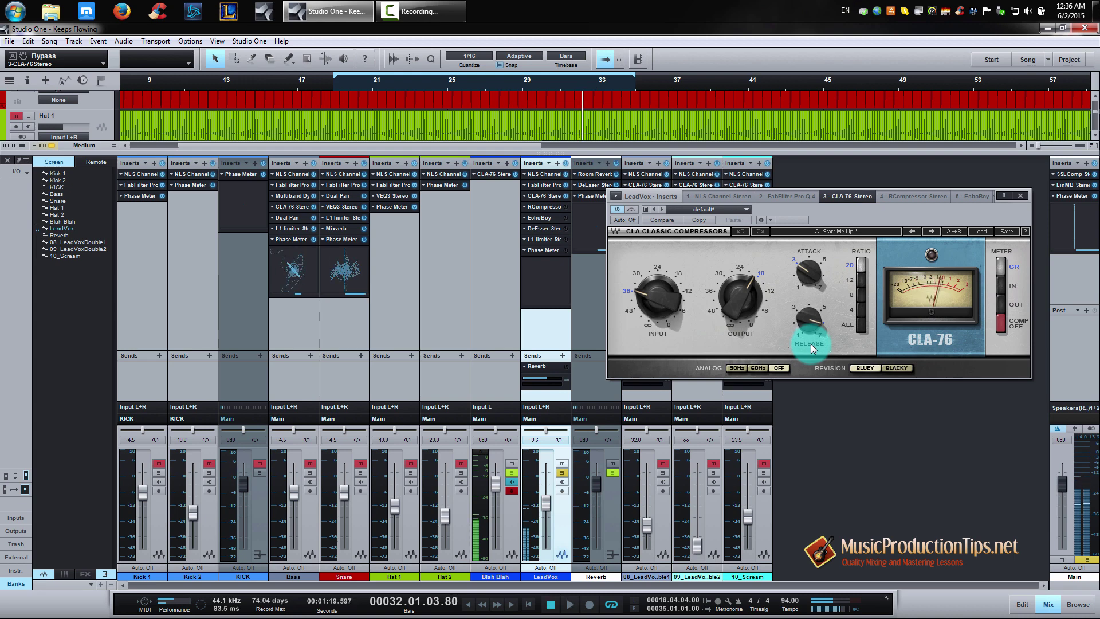
click(886, 369)
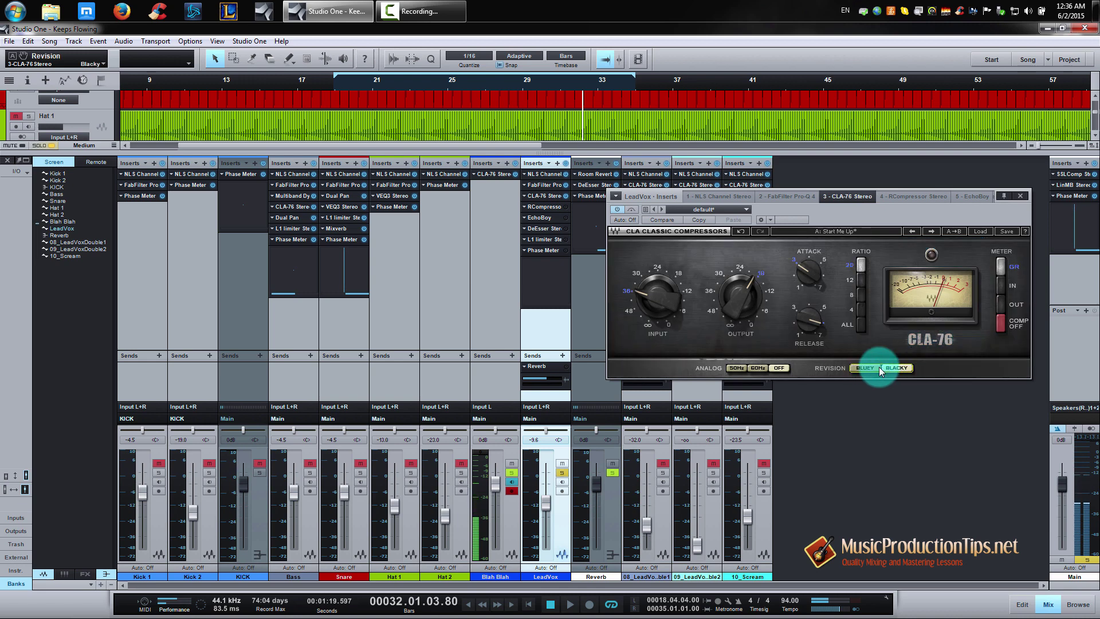
click(865, 369)
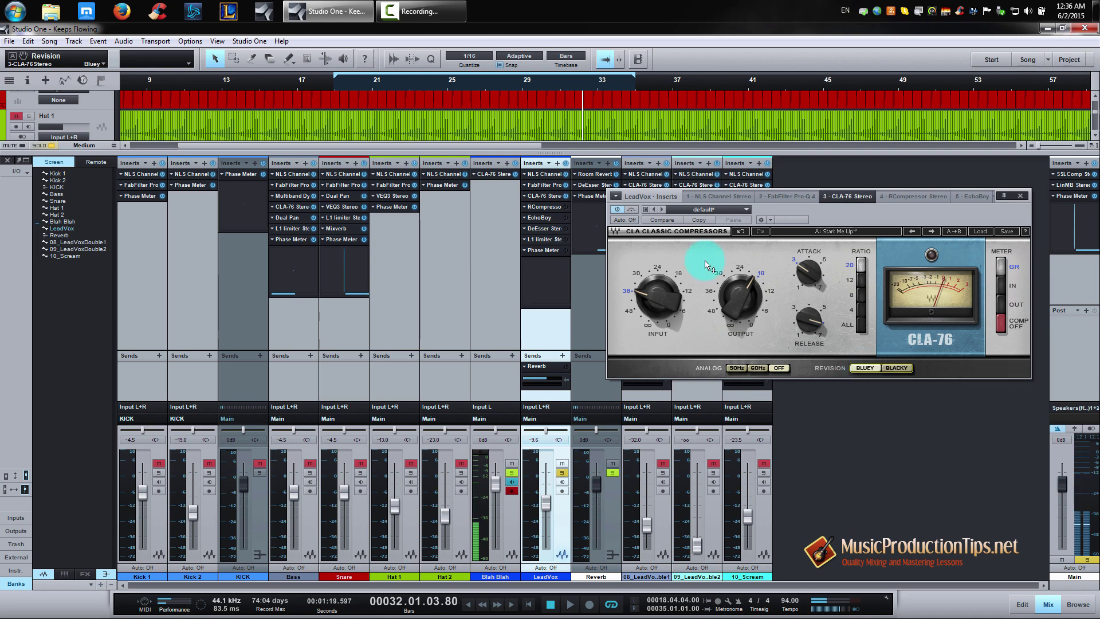
Open and activate RCompressor on LeadVox, and compare the vocal with it bypassed and engaged during playback.
click(551, 210)
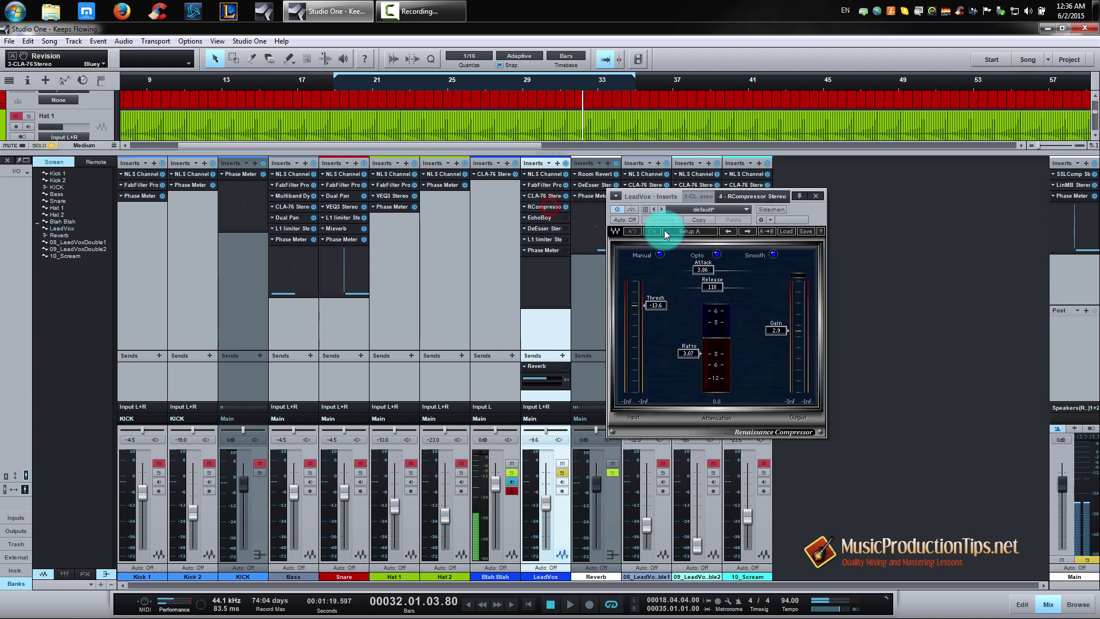
drag(810, 214, 858, 212)
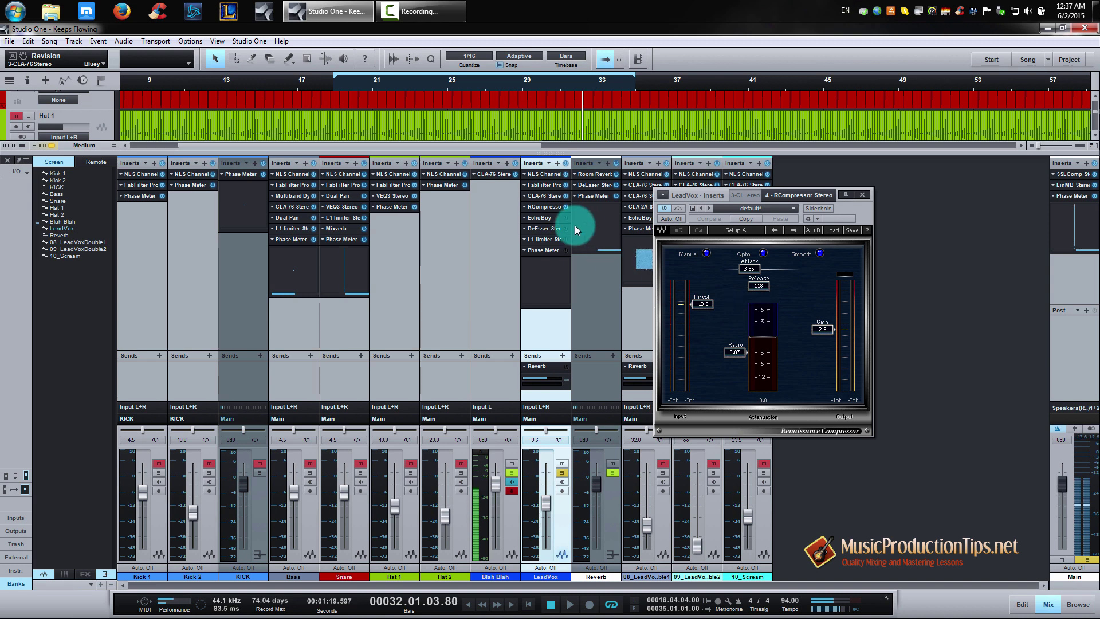
key(space)
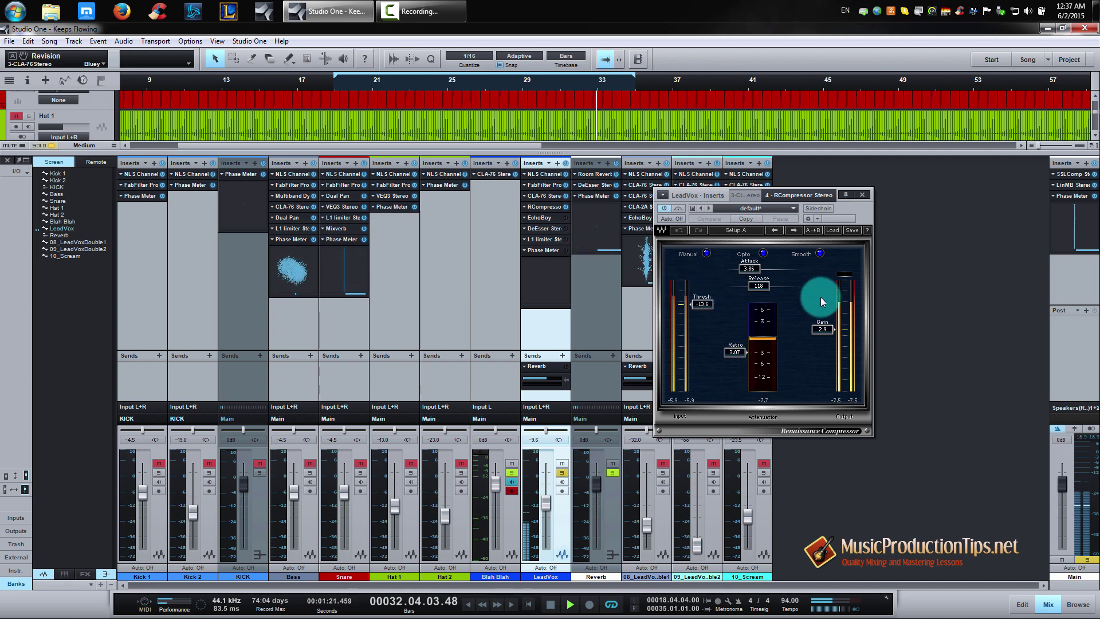
click(681, 210)
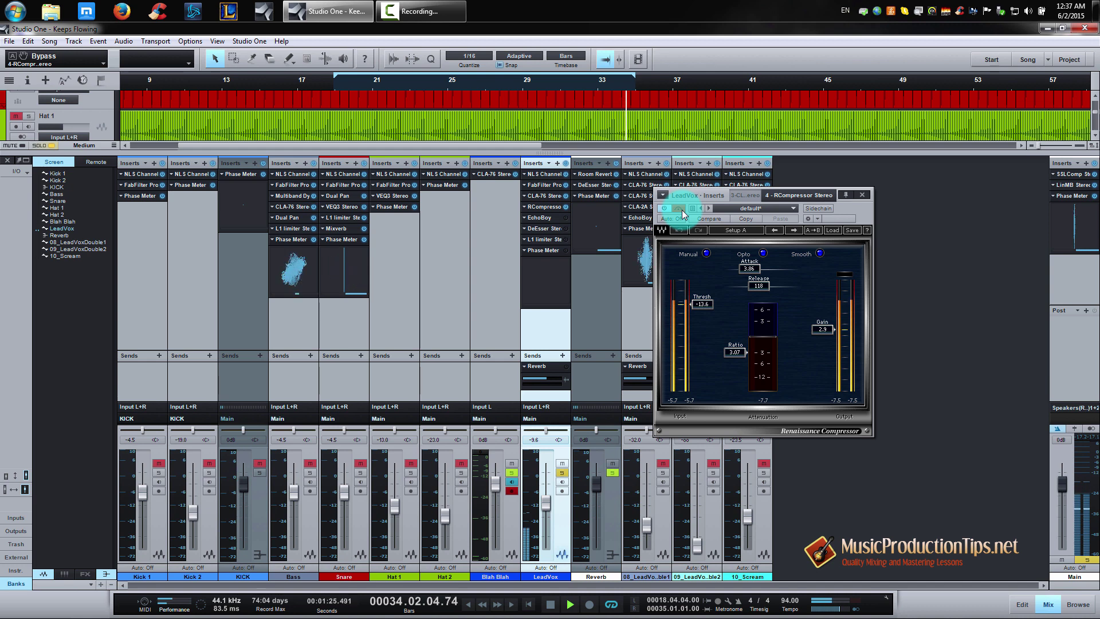
click(682, 210)
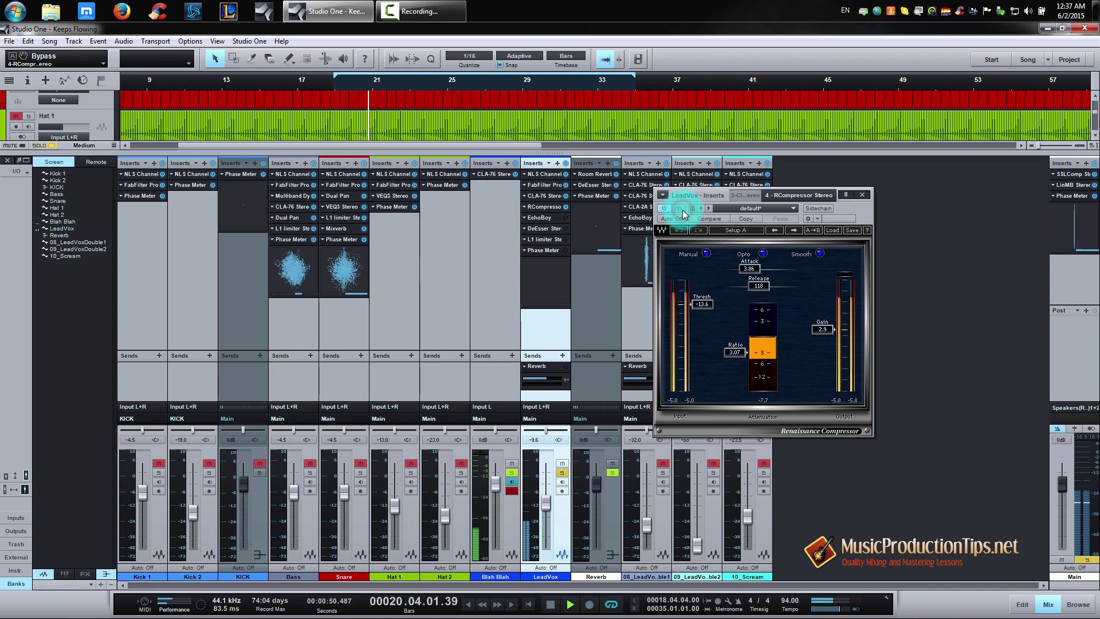
click(682, 210)
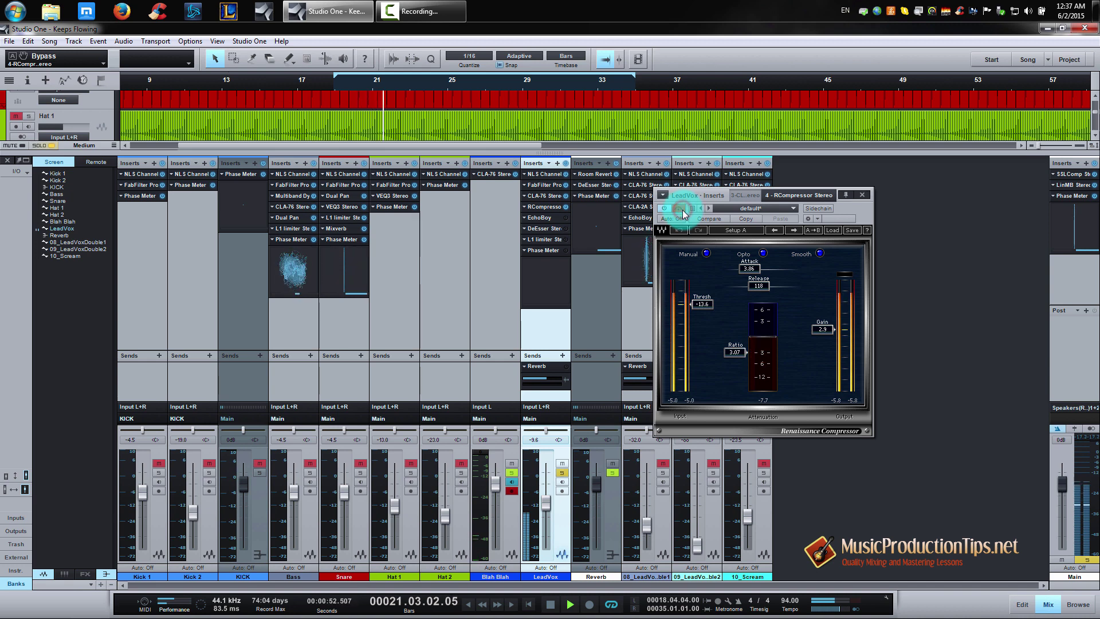
click(682, 210)
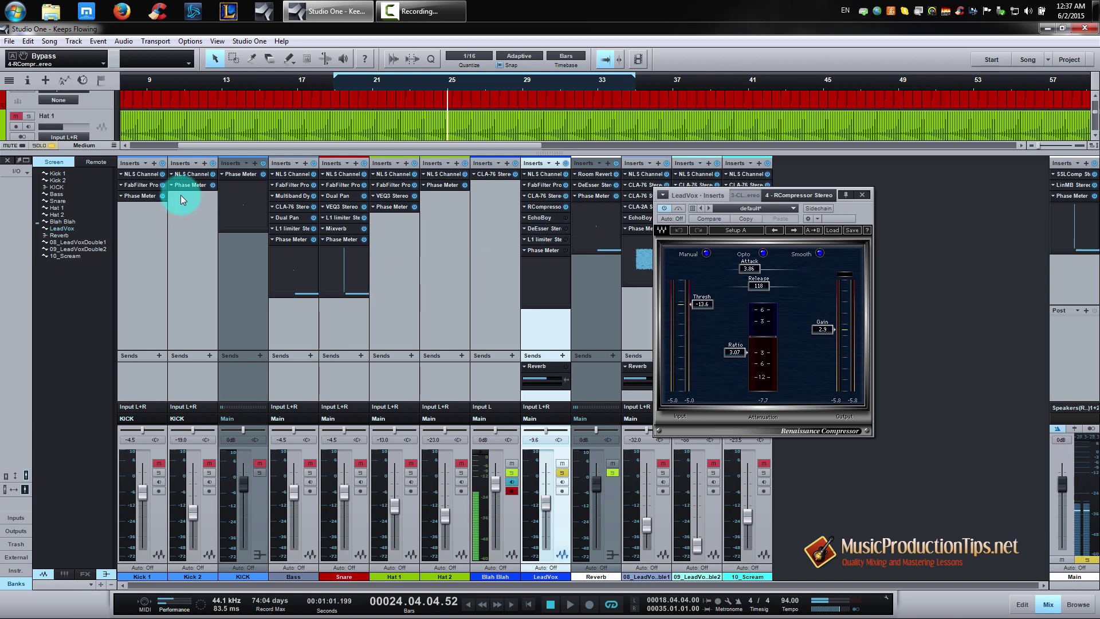
Open the Performance Monitor to check the CPU and RAM load of the session, and close it again.
click(175, 603)
click(201, 569)
click(172, 602)
click(648, 352)
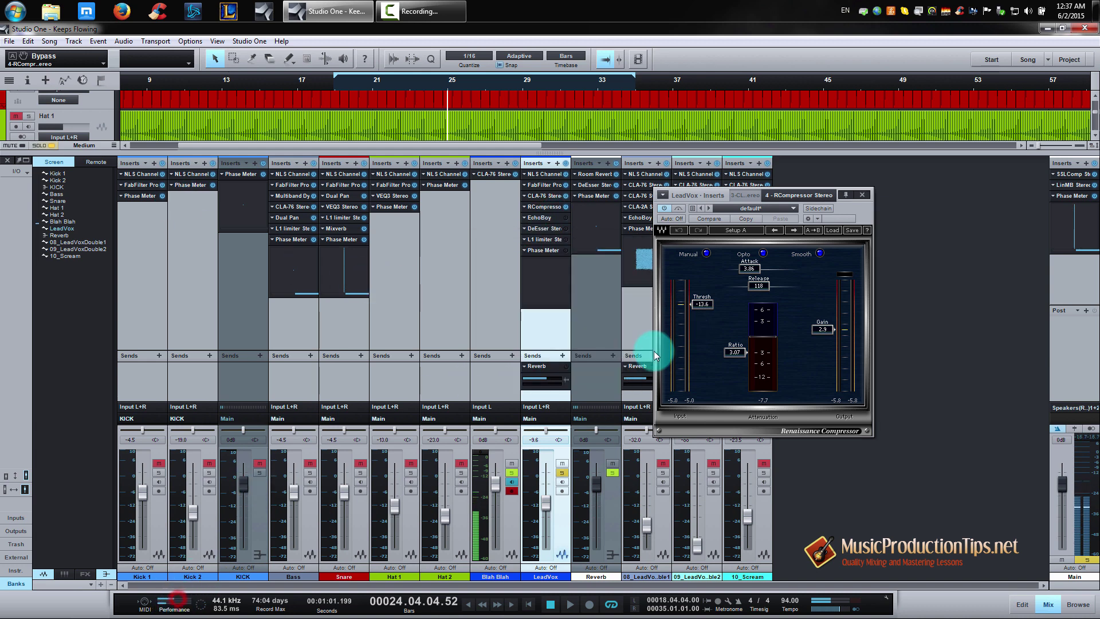
click(216, 555)
click(172, 601)
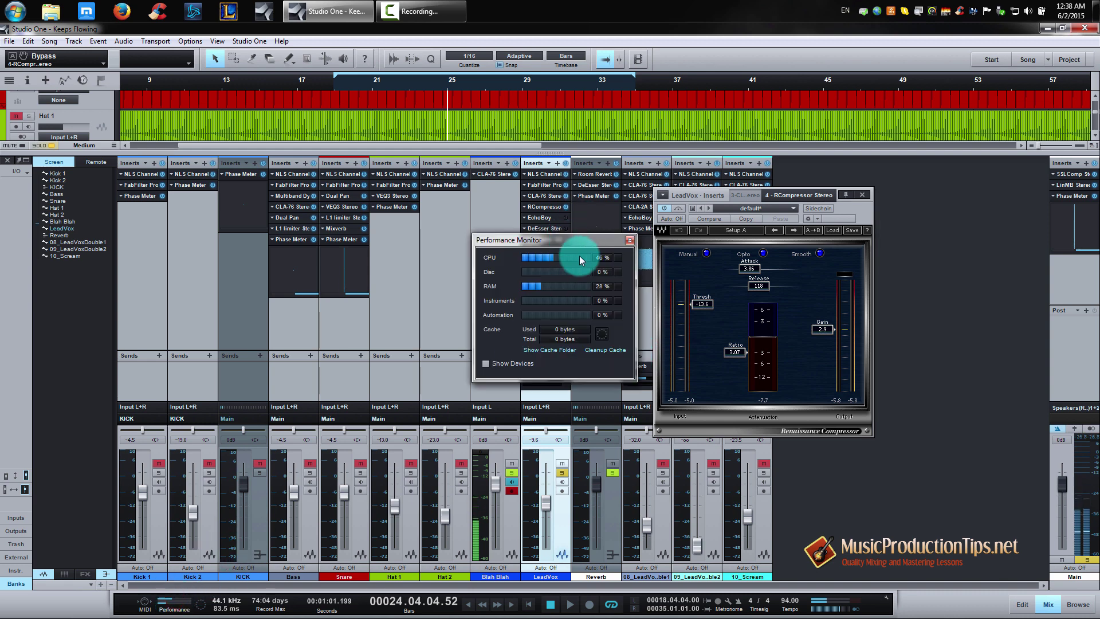
click(630, 239)
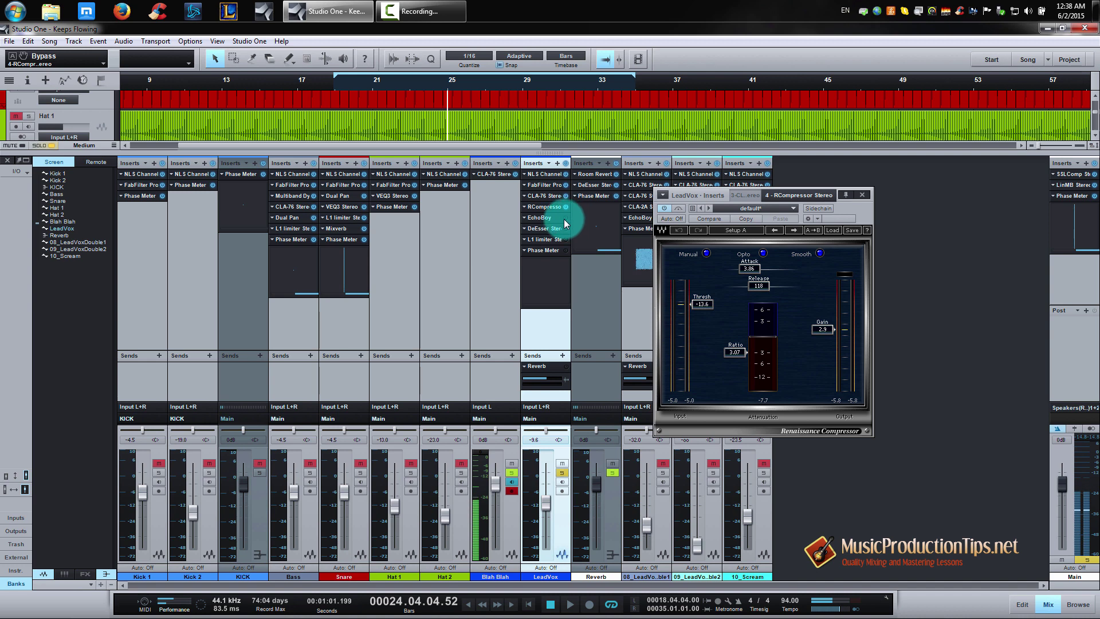
Open and activate EchoBoy on LeadVox, and compare the vocal with it bypassed and engaged during playback.
key(space)
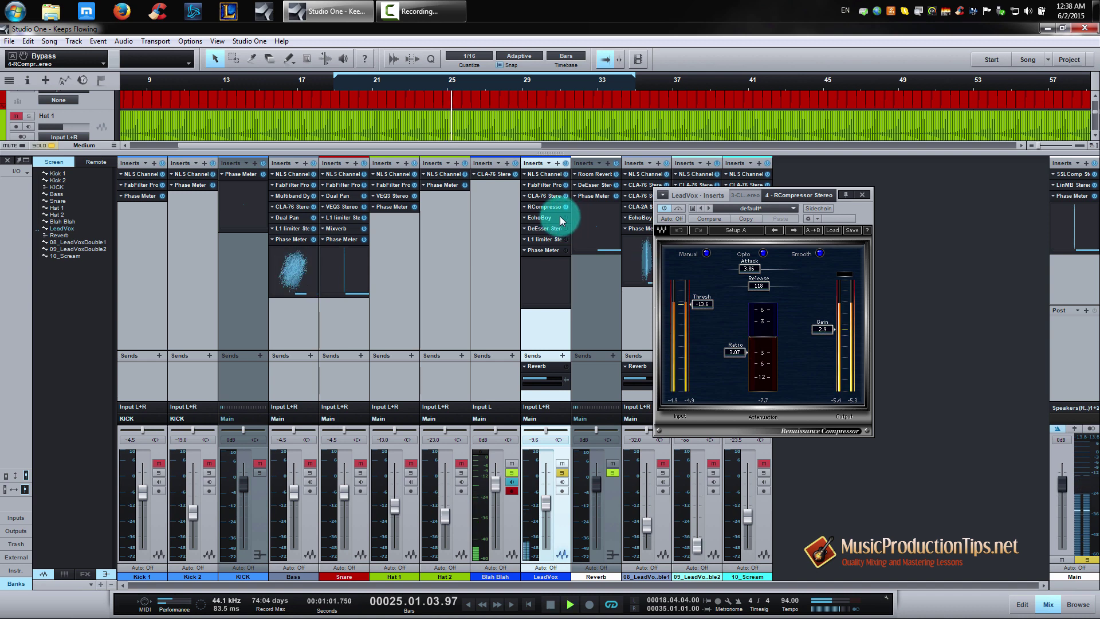
click(544, 217)
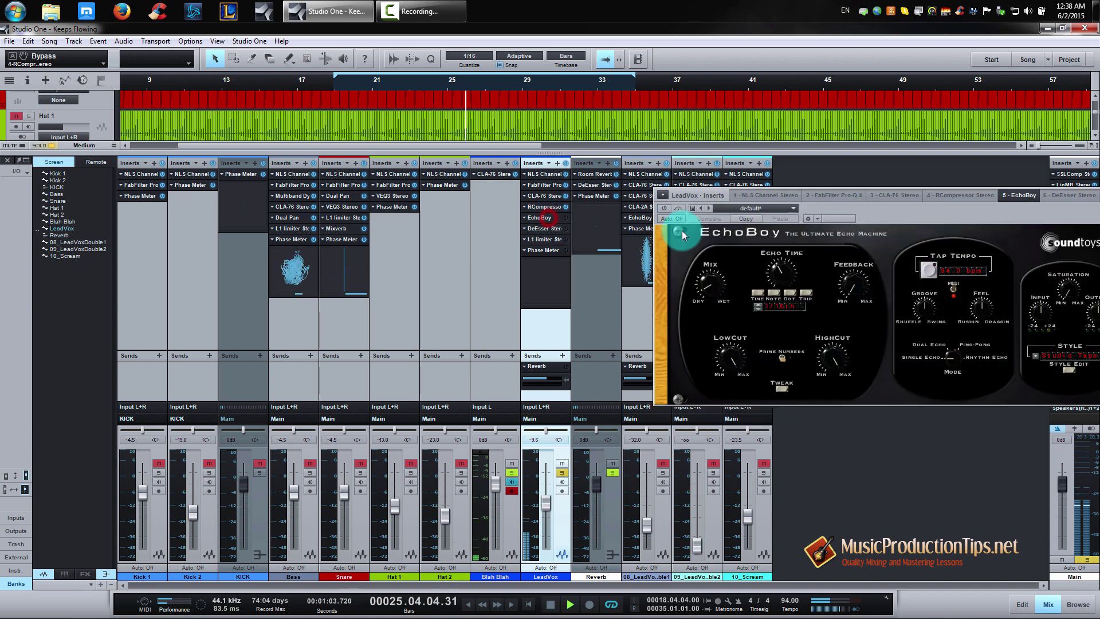
drag(700, 196, 615, 190)
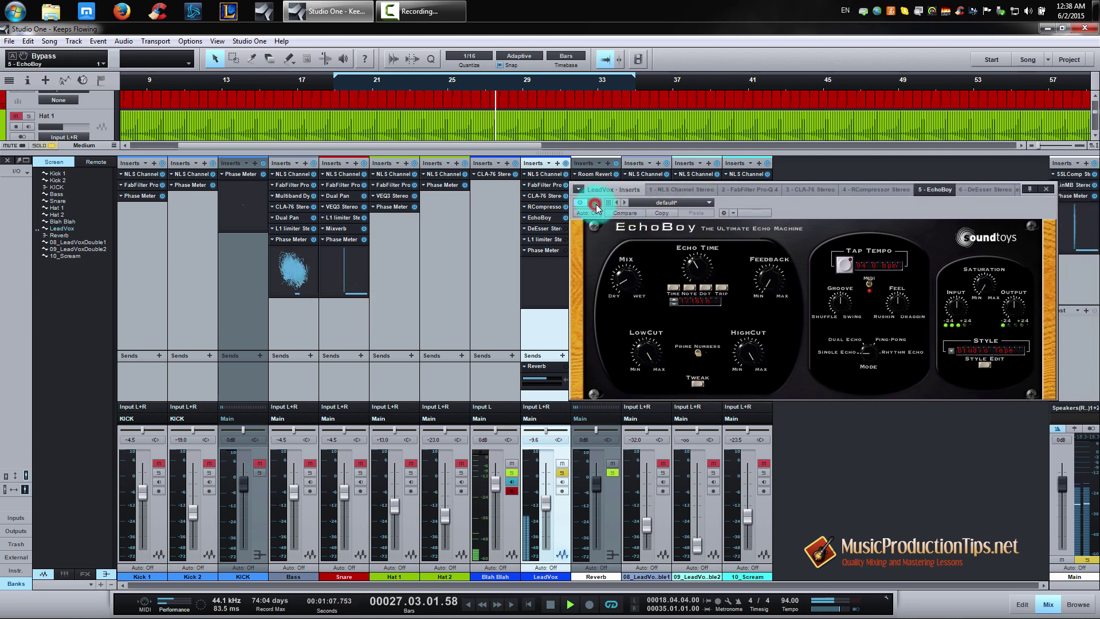
click(596, 204)
click(597, 204)
key(space)
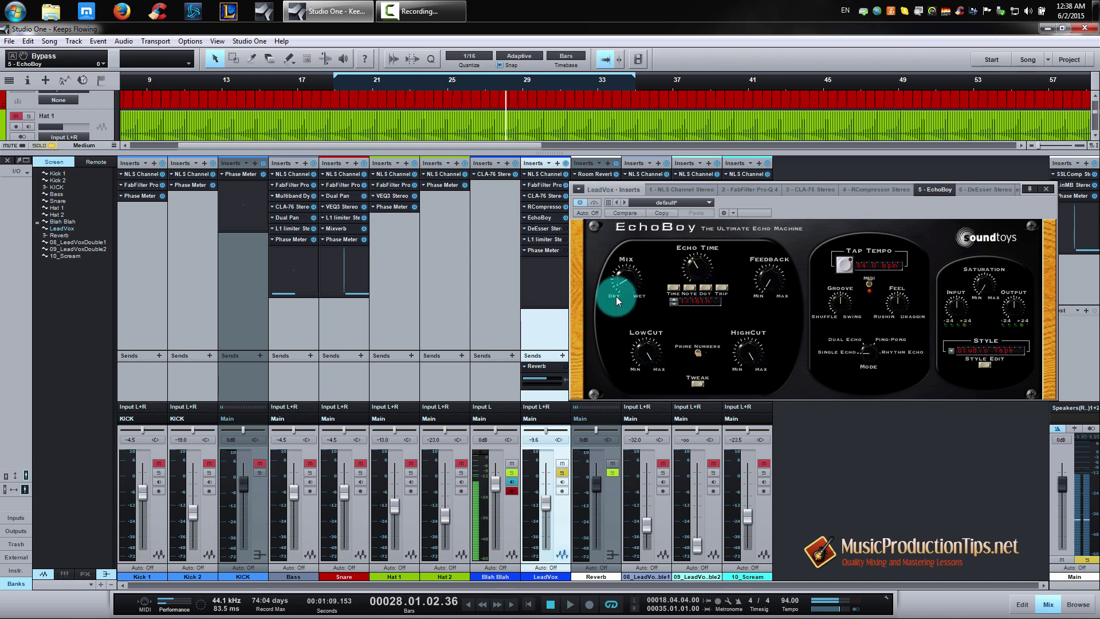
Check the EchoBoy mix amount, and play the vocal with the echo switched in and out of bypass.
drag(616, 297, 628, 282)
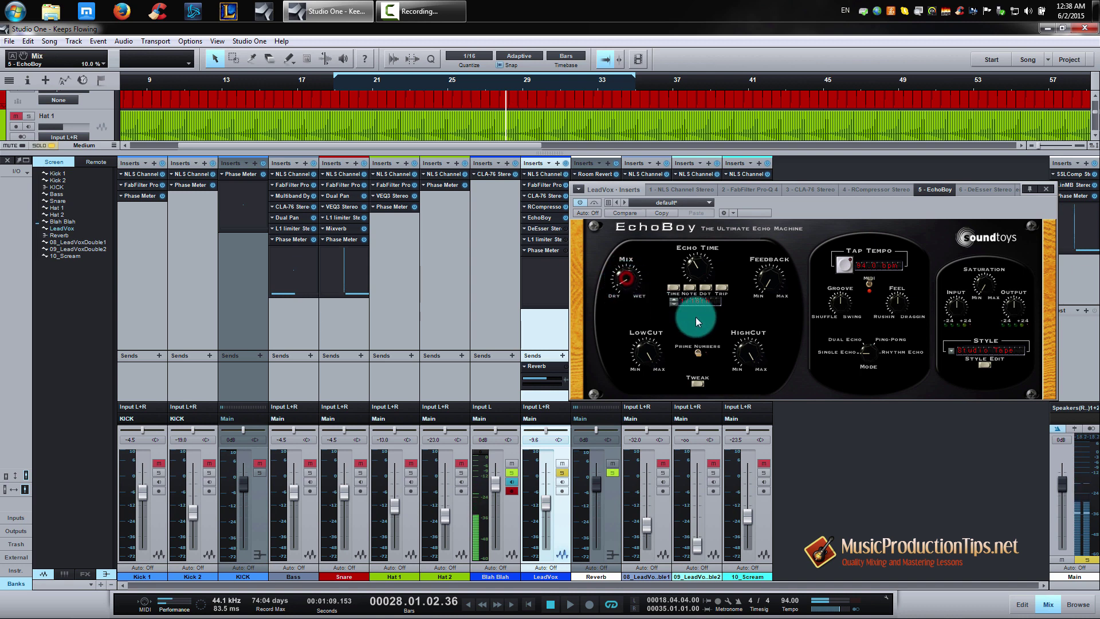
click(870, 284)
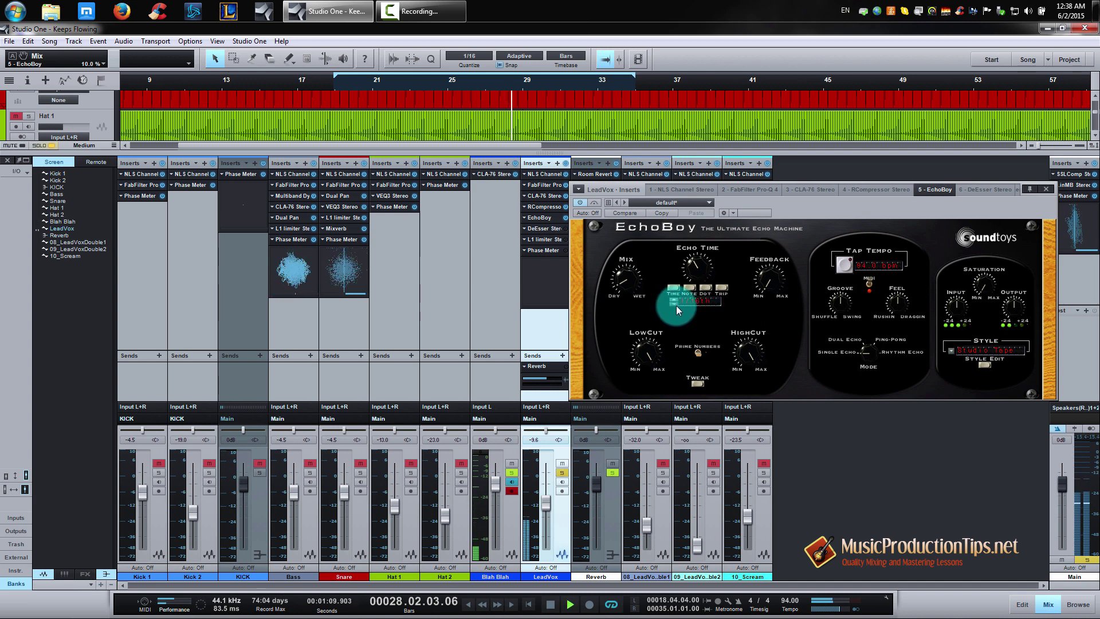
click(596, 222)
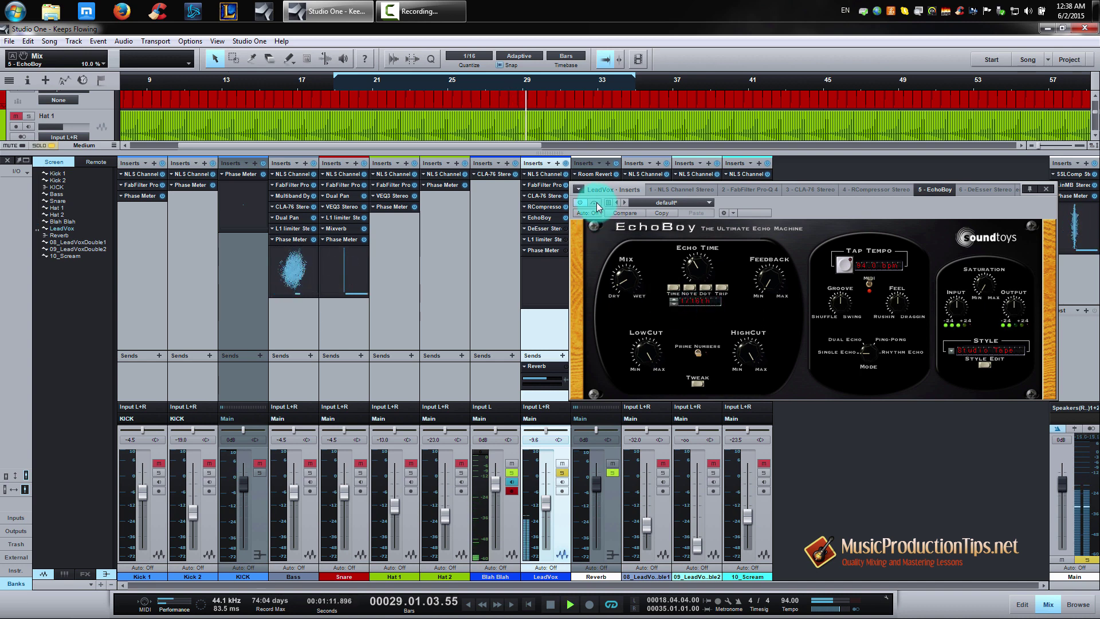
click(594, 202)
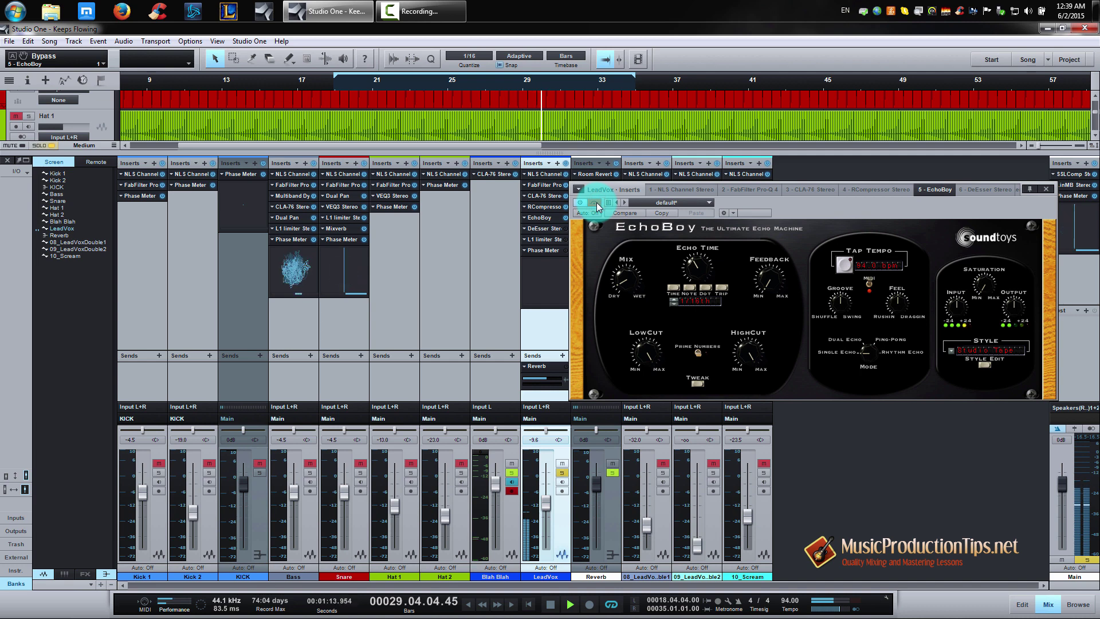
click(596, 202)
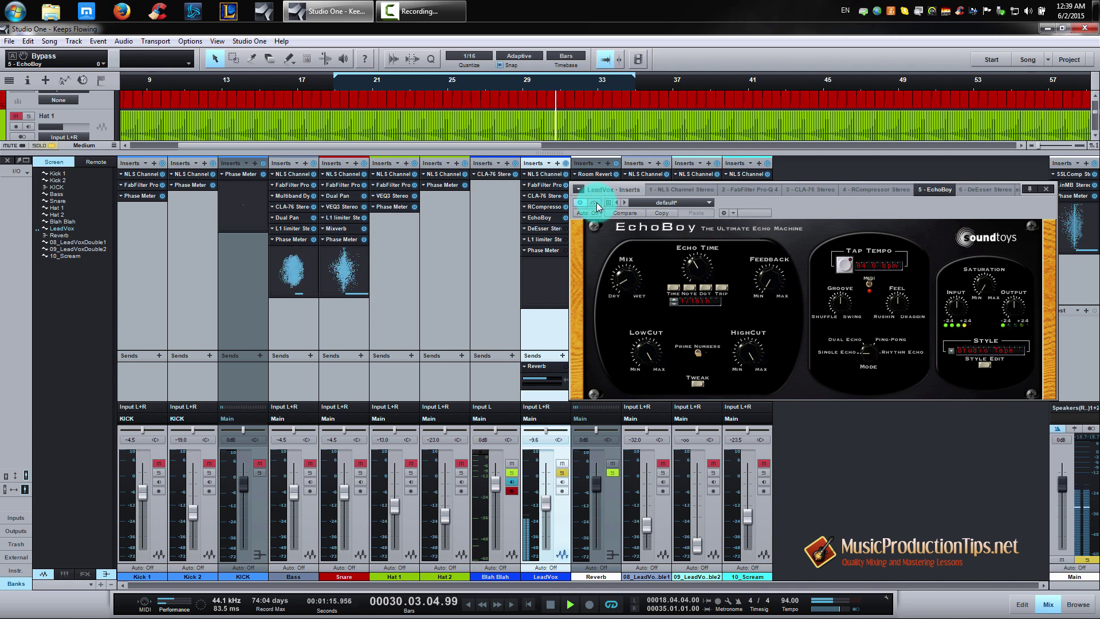
click(597, 202)
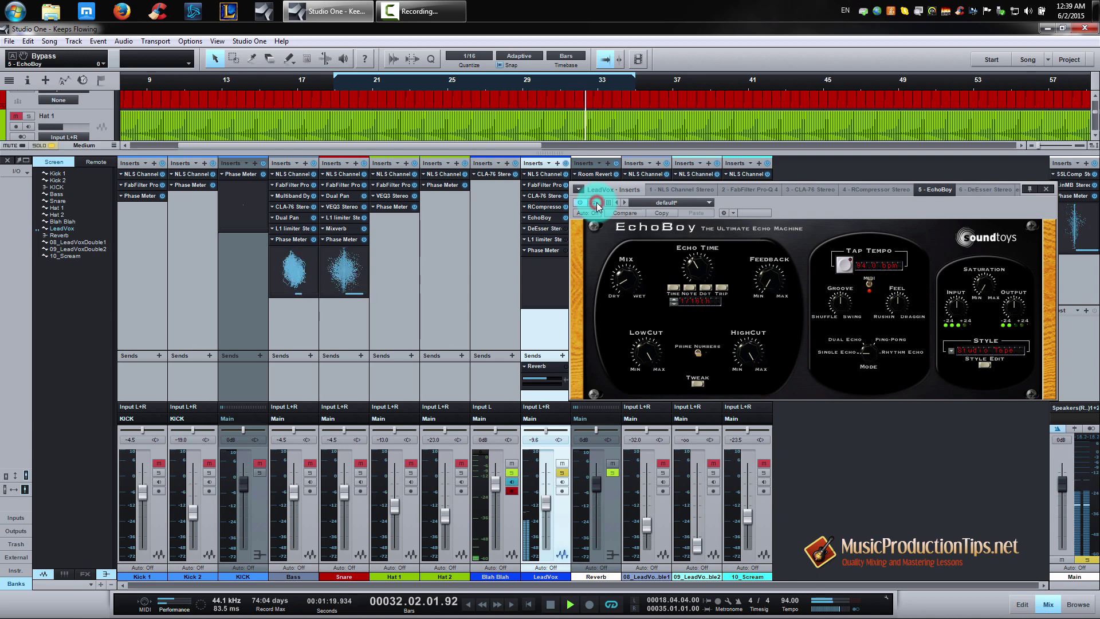
Replay the vocal from the start of the loop range, repeatedly toggling EchoBoy's bypass, and stop playback.
click(385, 81)
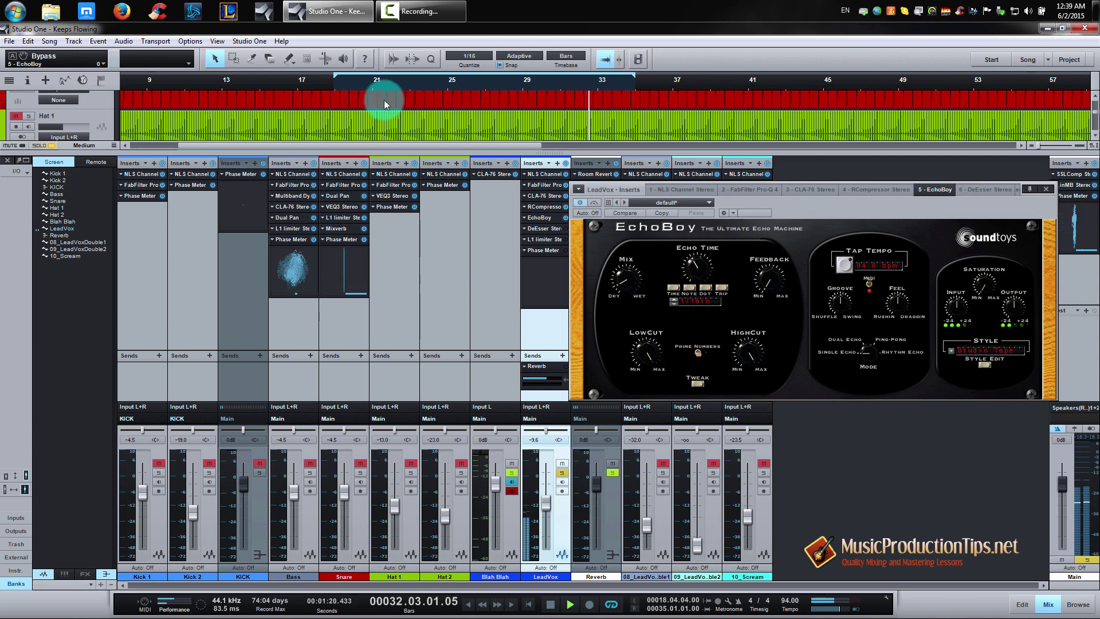
click(594, 204)
click(594, 203)
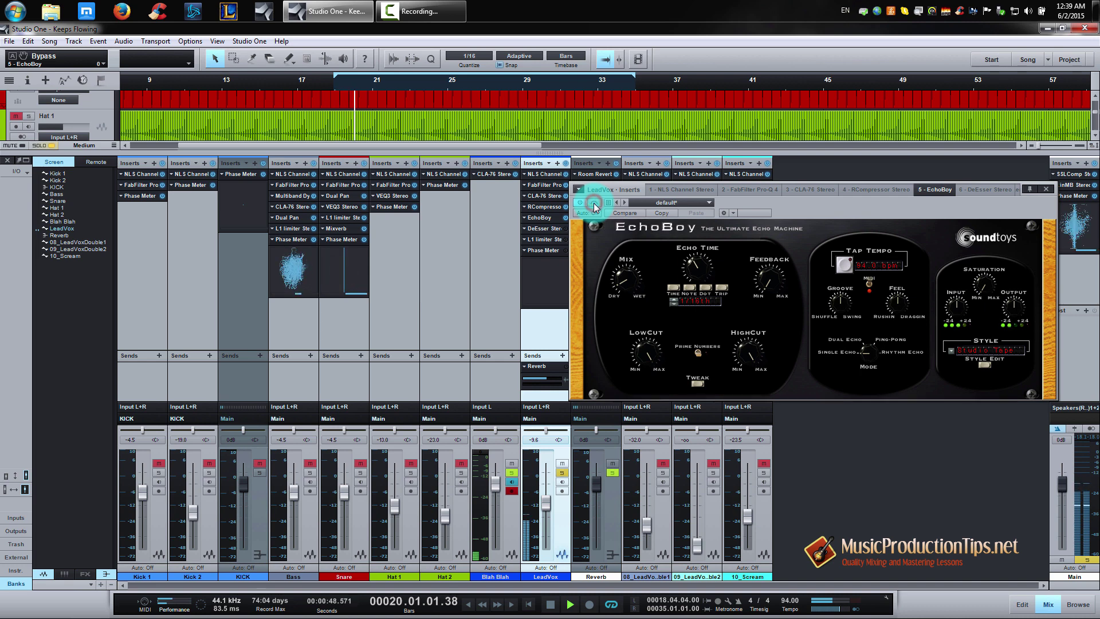
click(594, 204)
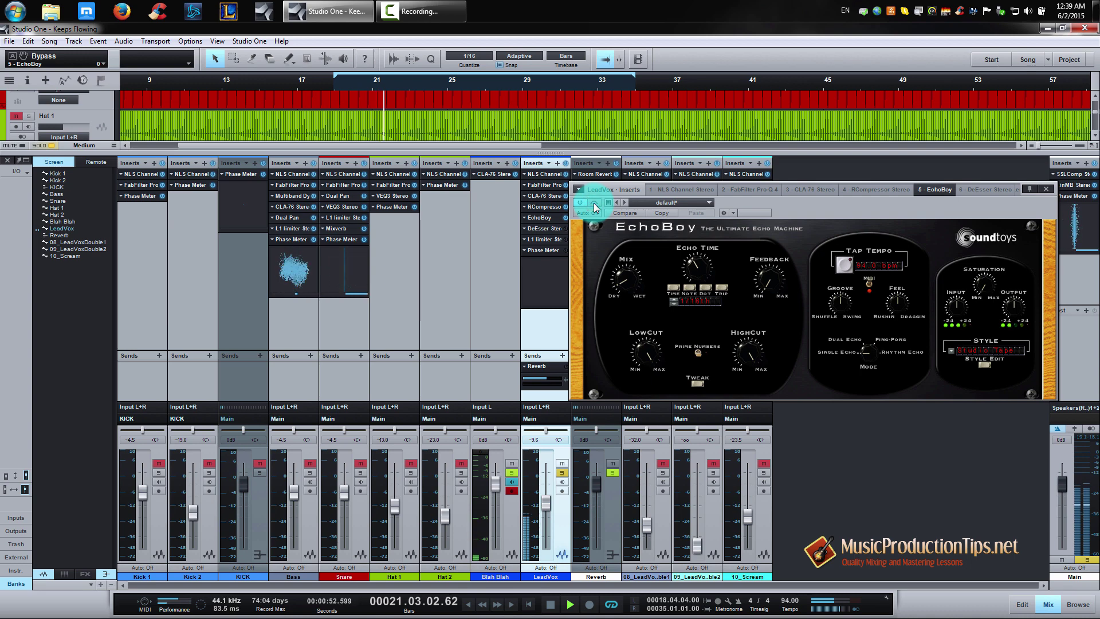
click(594, 204)
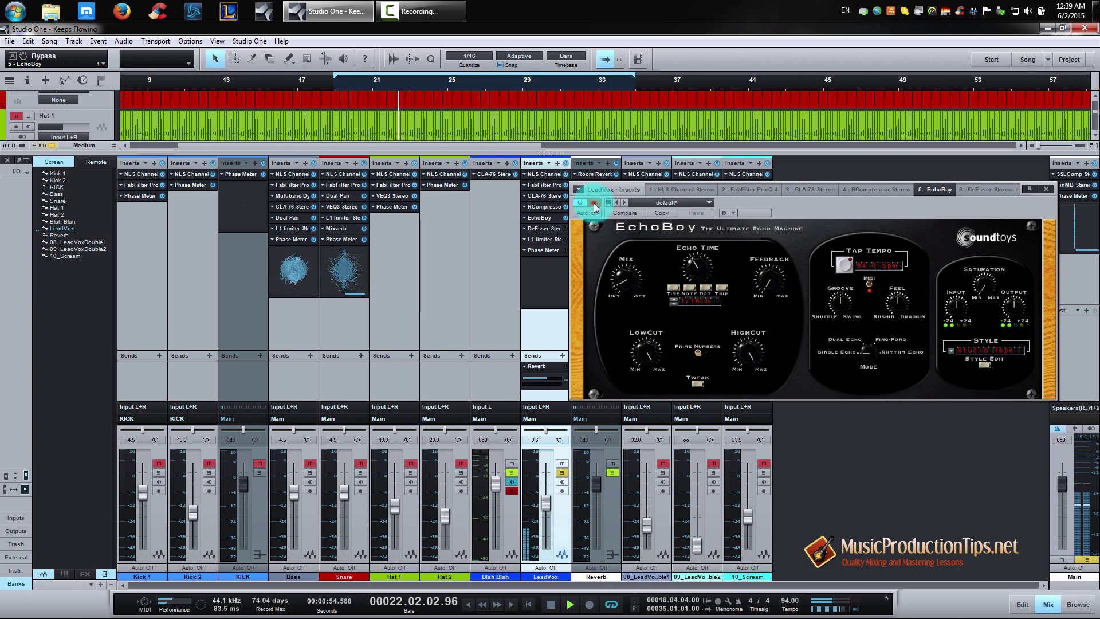
click(594, 204)
click(594, 204)
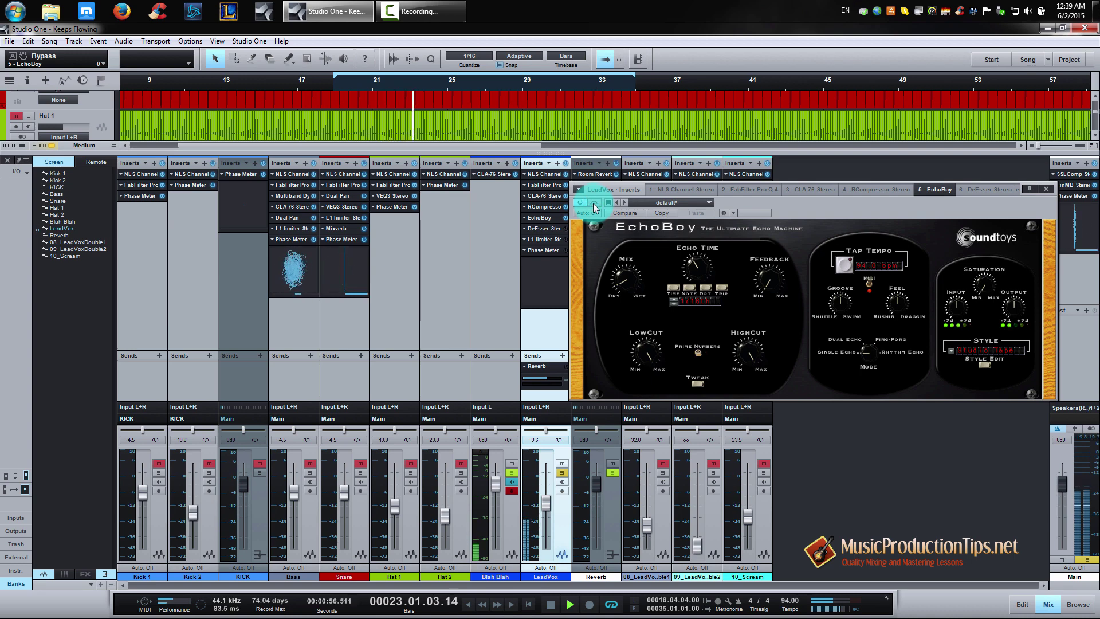
key(space)
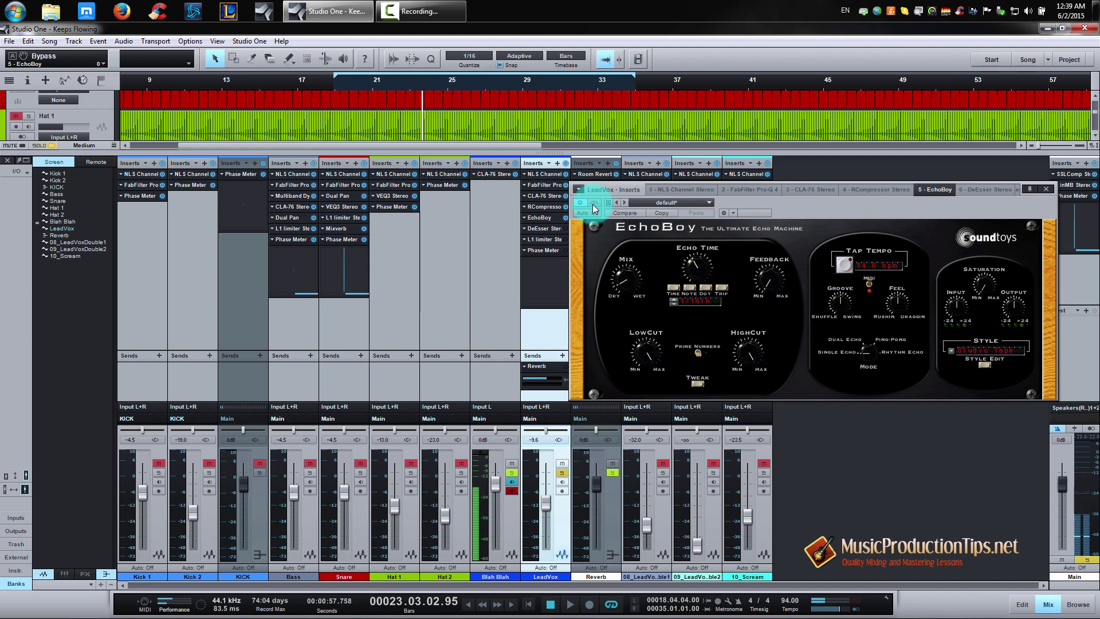
Set the EchoBoy mix to 11% and move its window clear of the LeadVox channel.
click(624, 281)
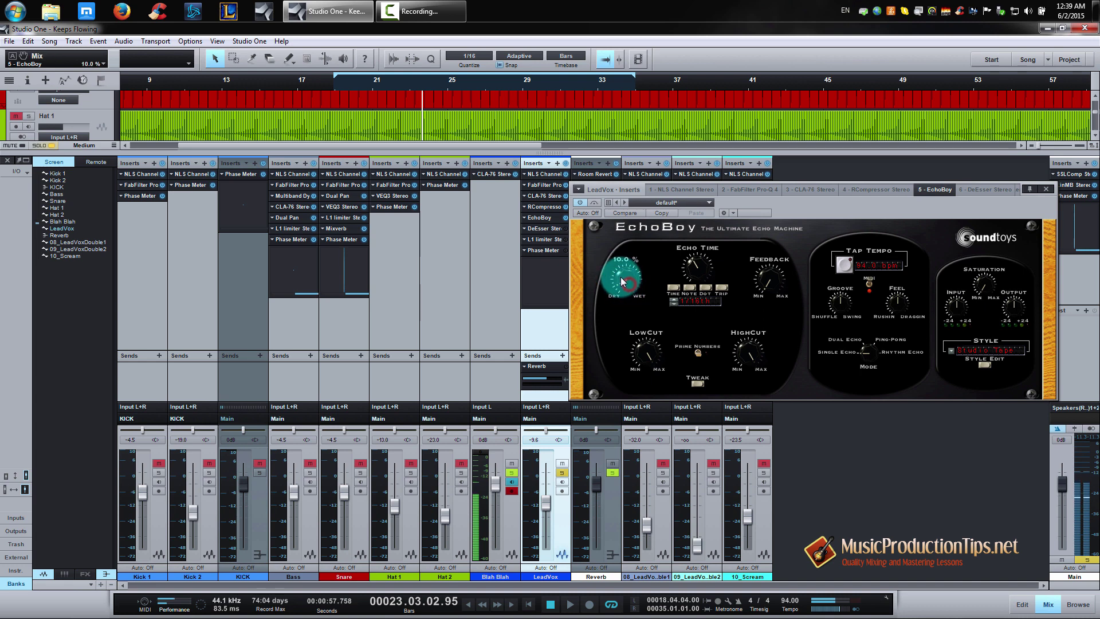
drag(625, 281, 625, 278)
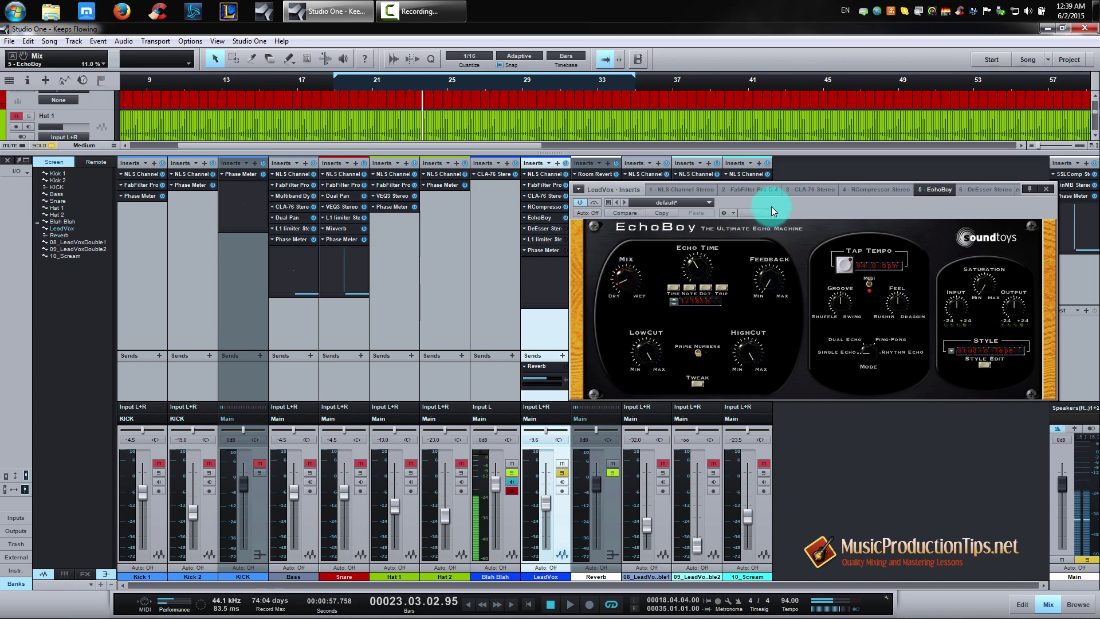
drag(773, 211, 820, 195)
Open and activate the DeEsser on LeadVox, and play the vocal to check the attenuation of its sibilance.
click(550, 253)
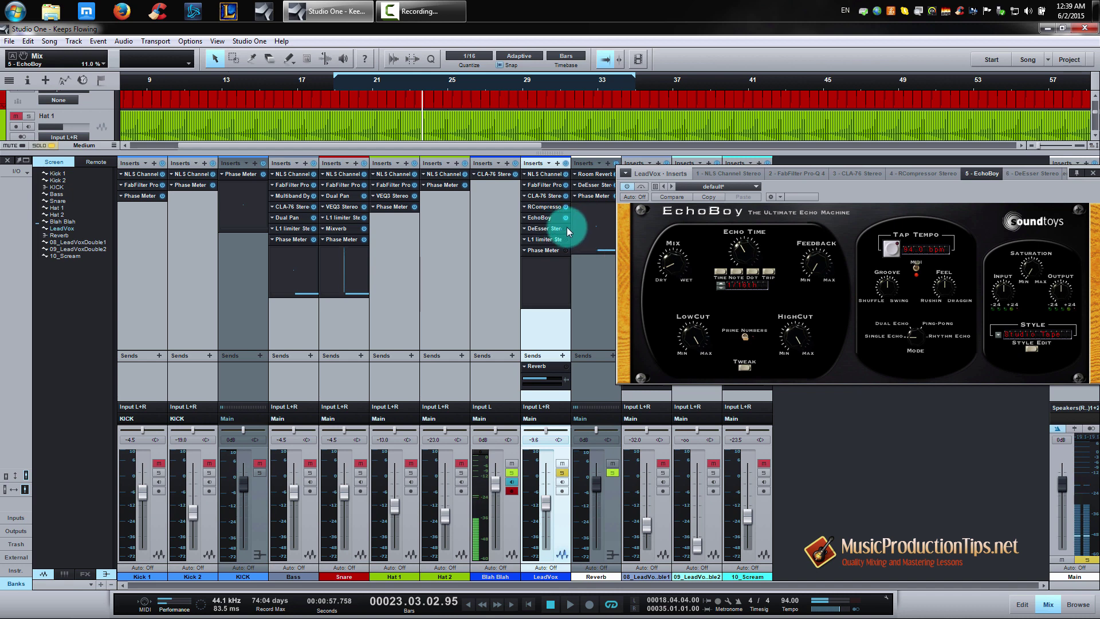
click(549, 229)
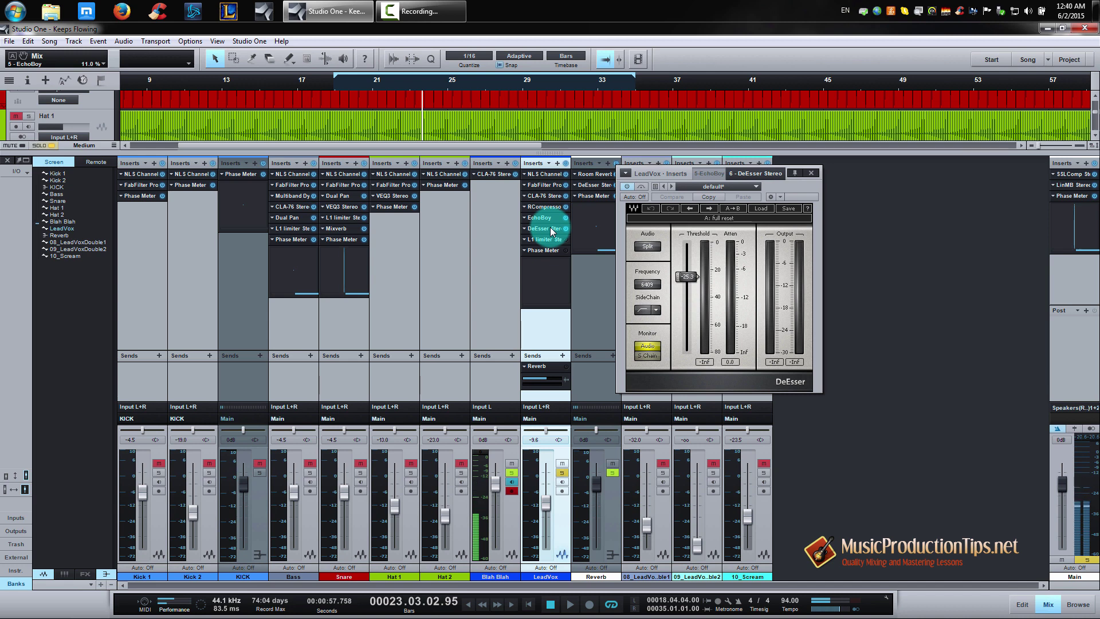
click(550, 228)
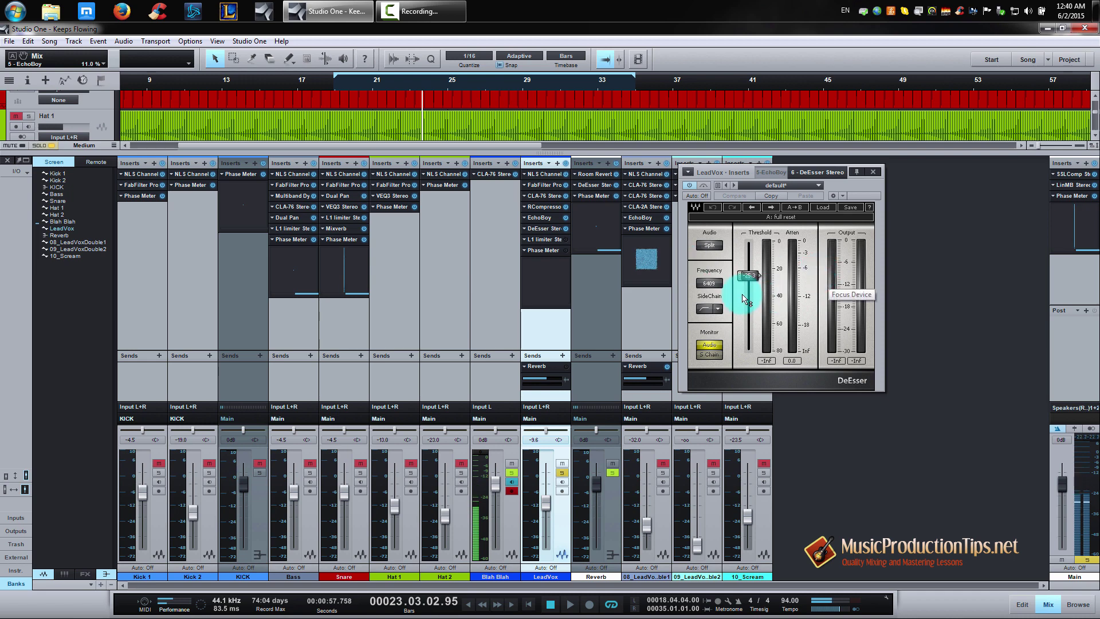
key(space)
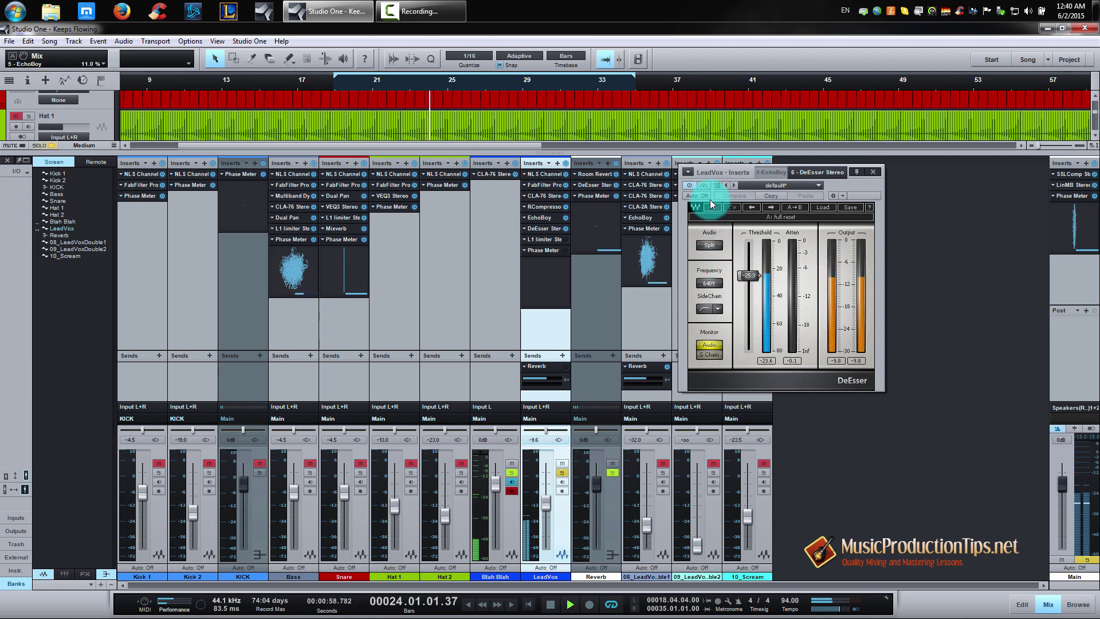
click(798, 360)
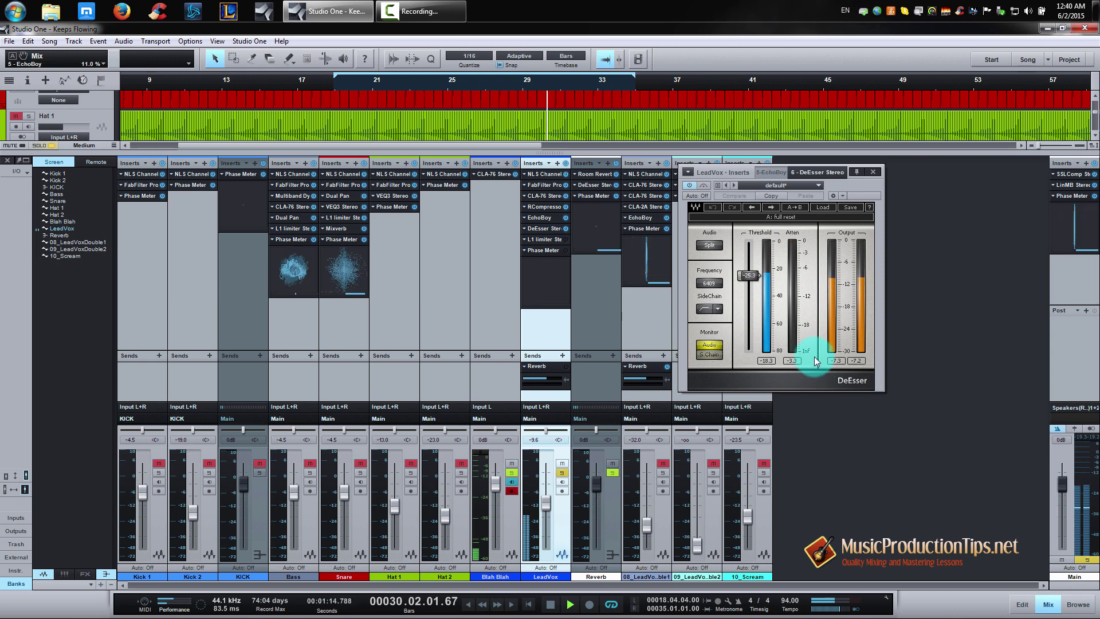
key(space)
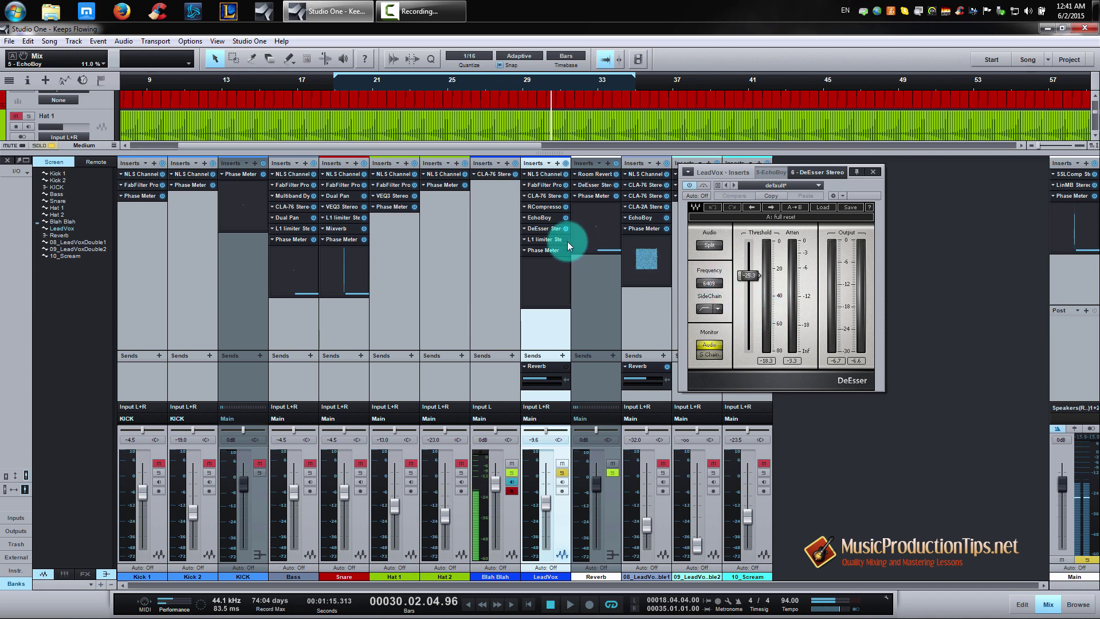
Open and activate the L1 limiter on LeadVox, activate its Phase Meter, and play the vocal from the start of the loop range.
click(544, 240)
click(544, 240)
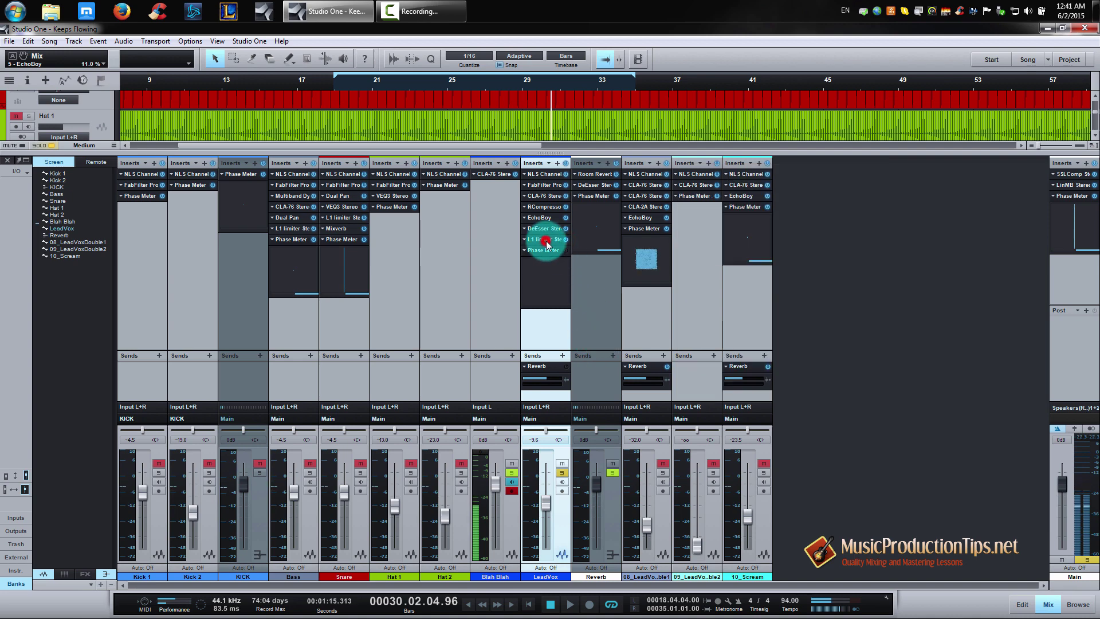
click(545, 240)
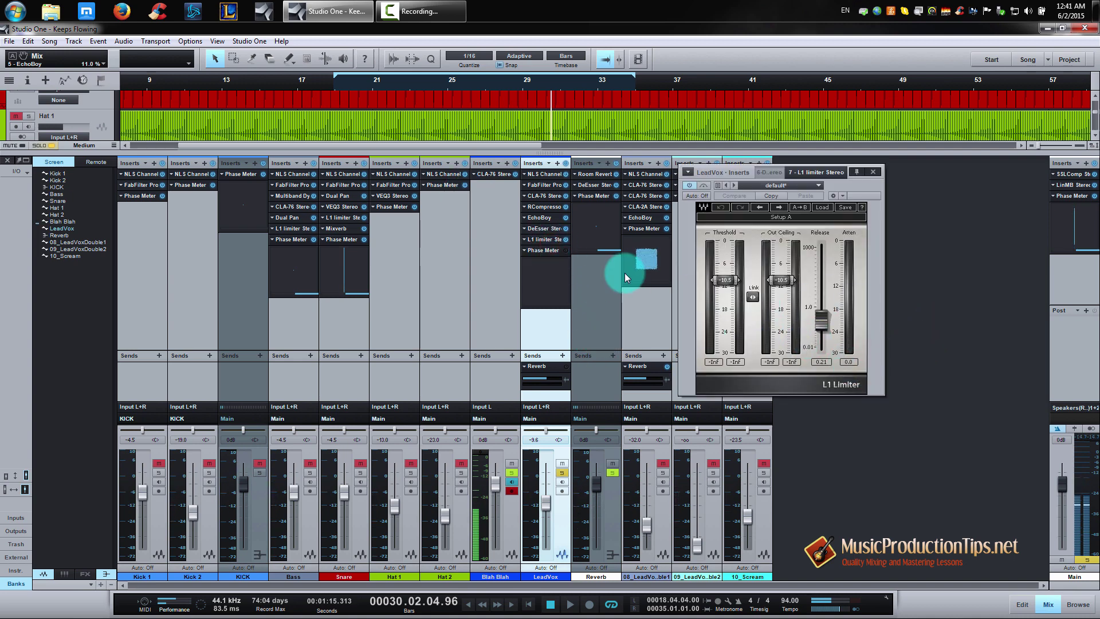
click(336, 78)
key(space)
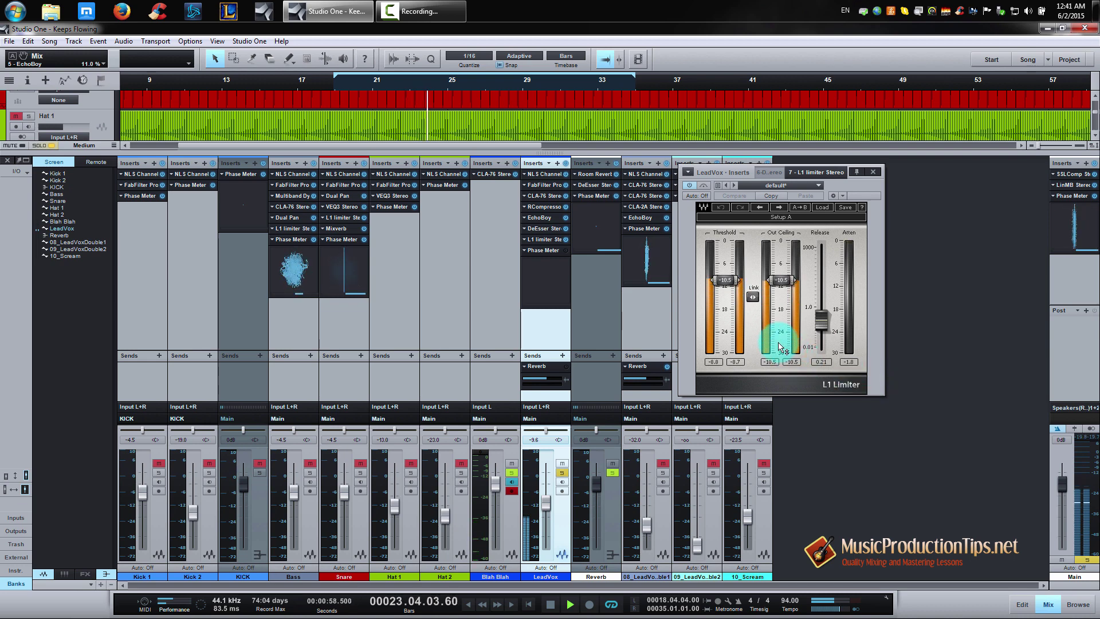
key(space)
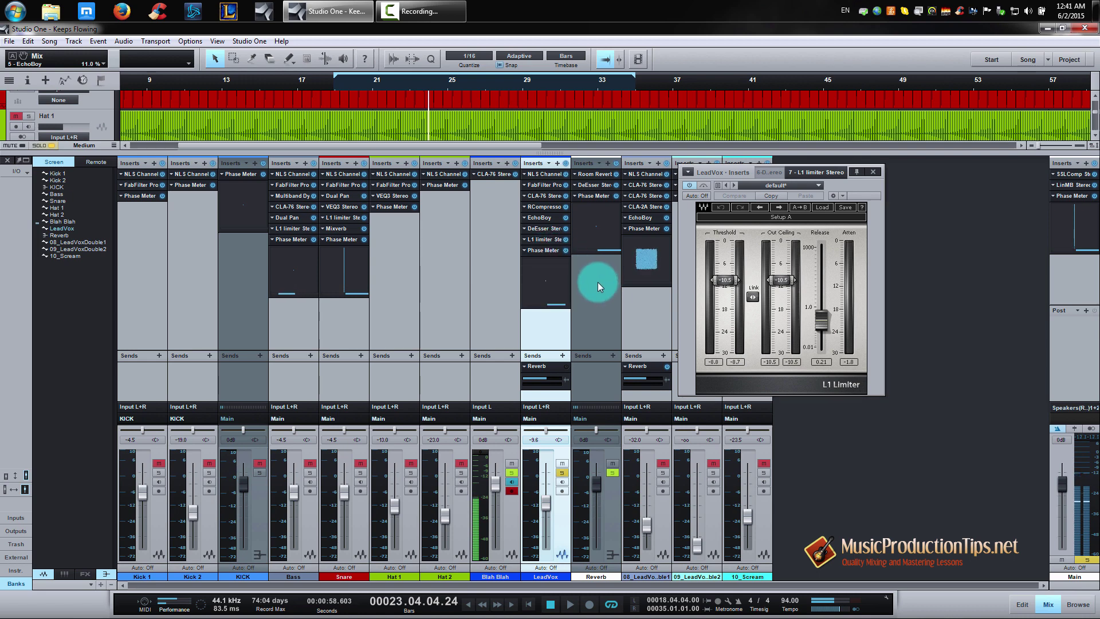
key(space)
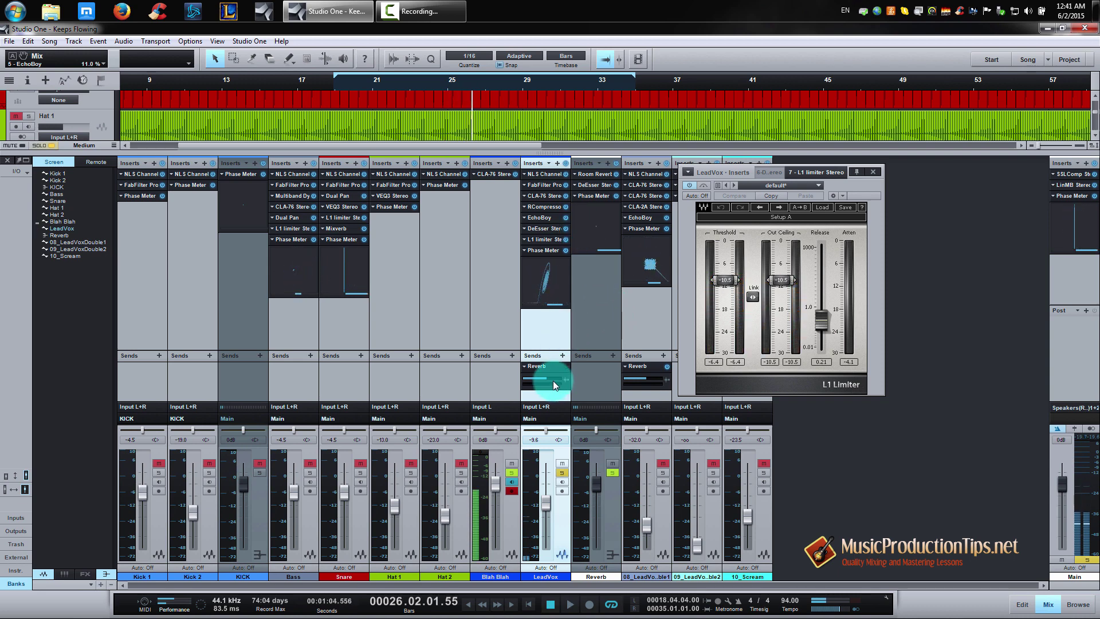
Open the Room Reverb insert on the Reverb channel and reposition its window to show its settings.
click(596, 175)
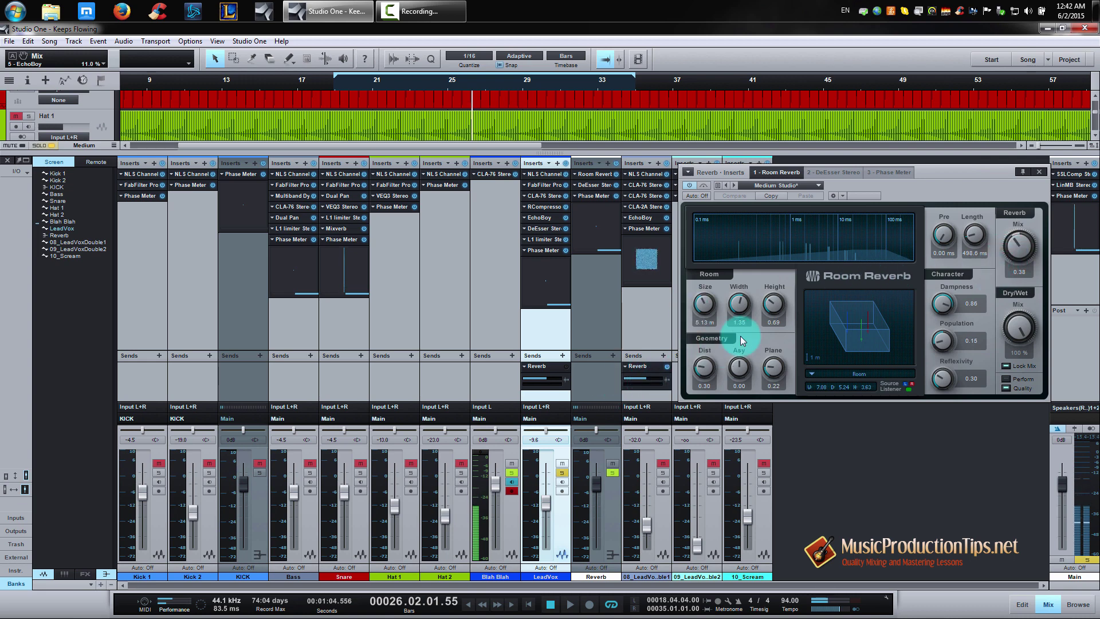
drag(946, 177, 921, 182)
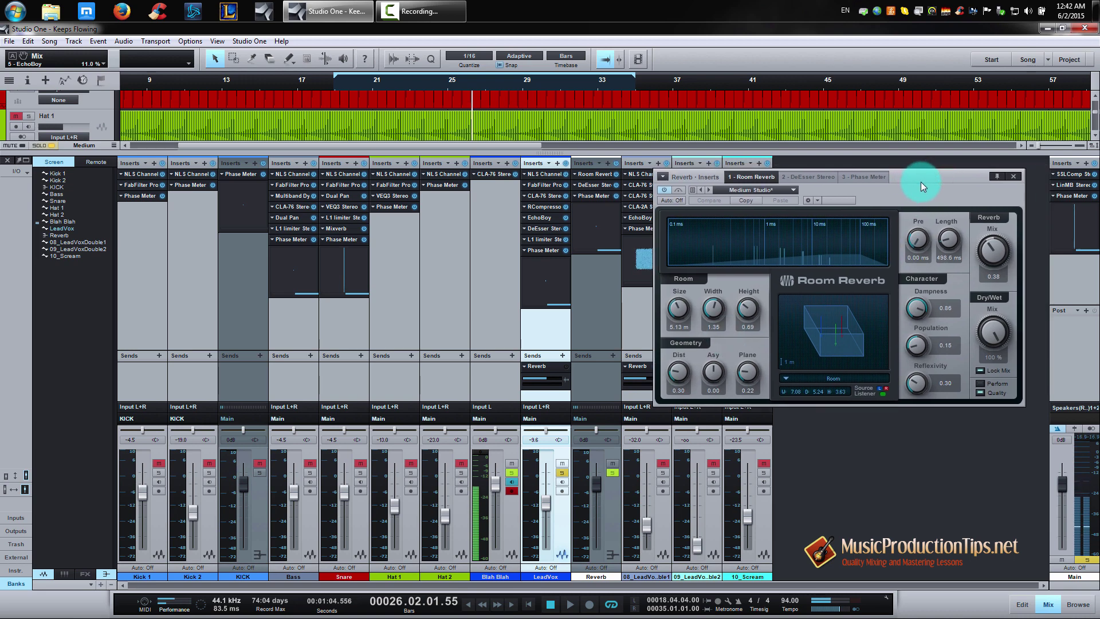
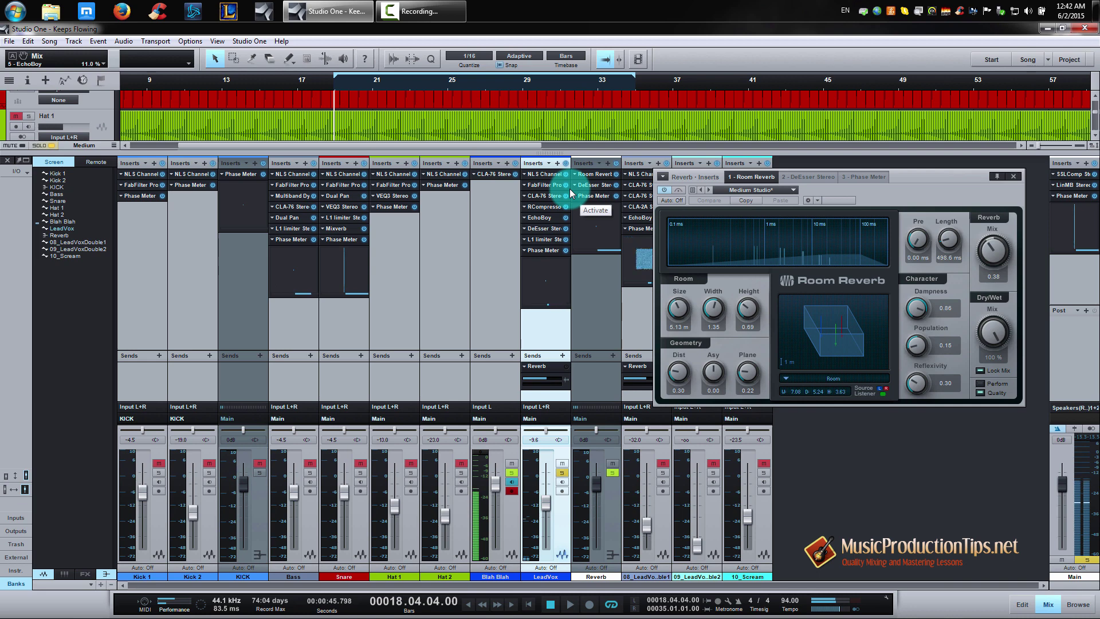
Bypass and restore all LeadVox inserts, playing the soloed vocal to compare its dry and processed sound.
click(565, 164)
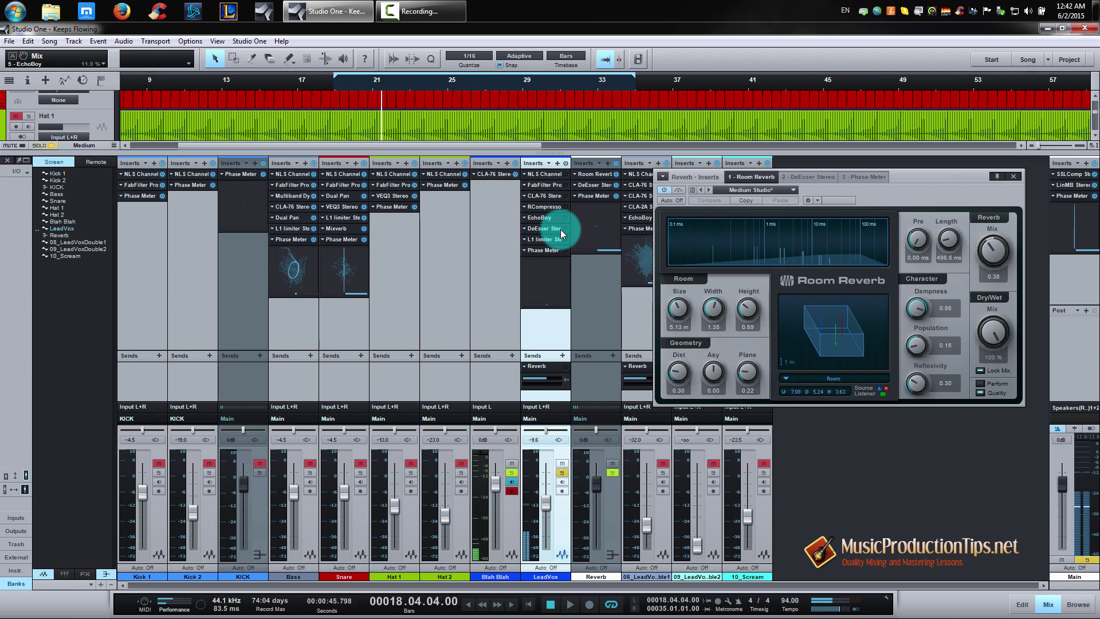
key(space)
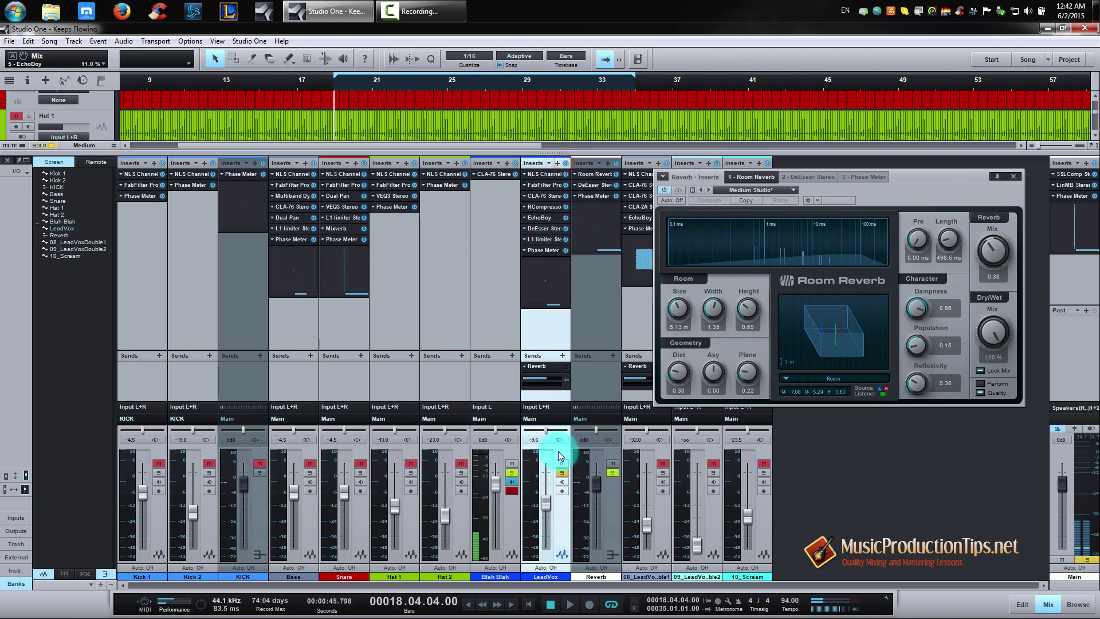
key(space)
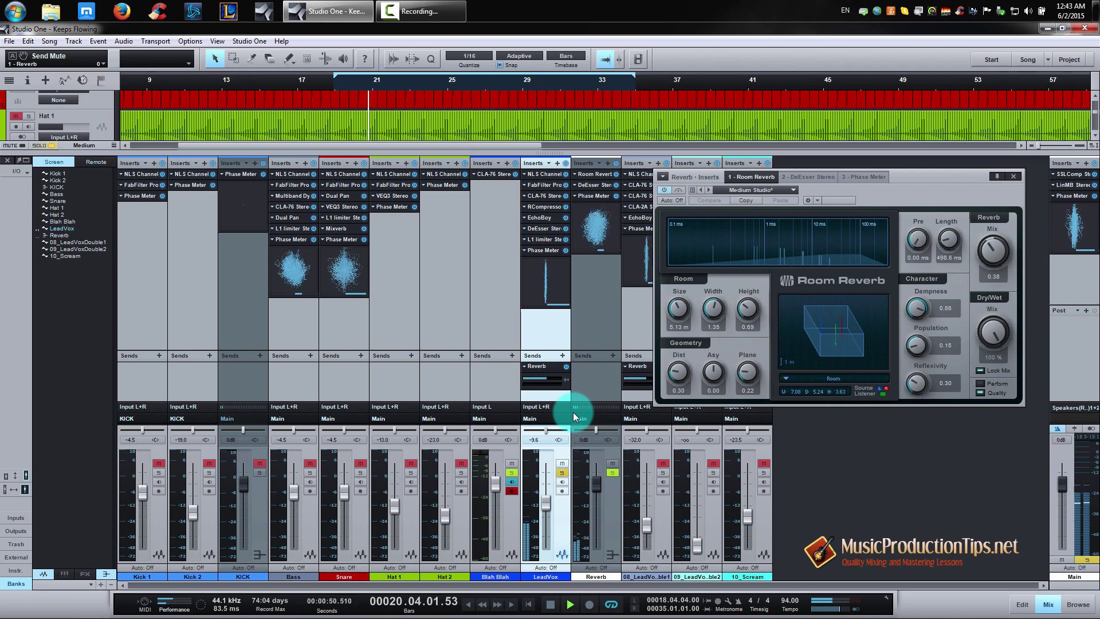
key(space)
key(KP_0)
Unsolo LeadVox and play the full mix, comparing the vocal with its inserts and reverb send bypassed and active.
click(562, 472)
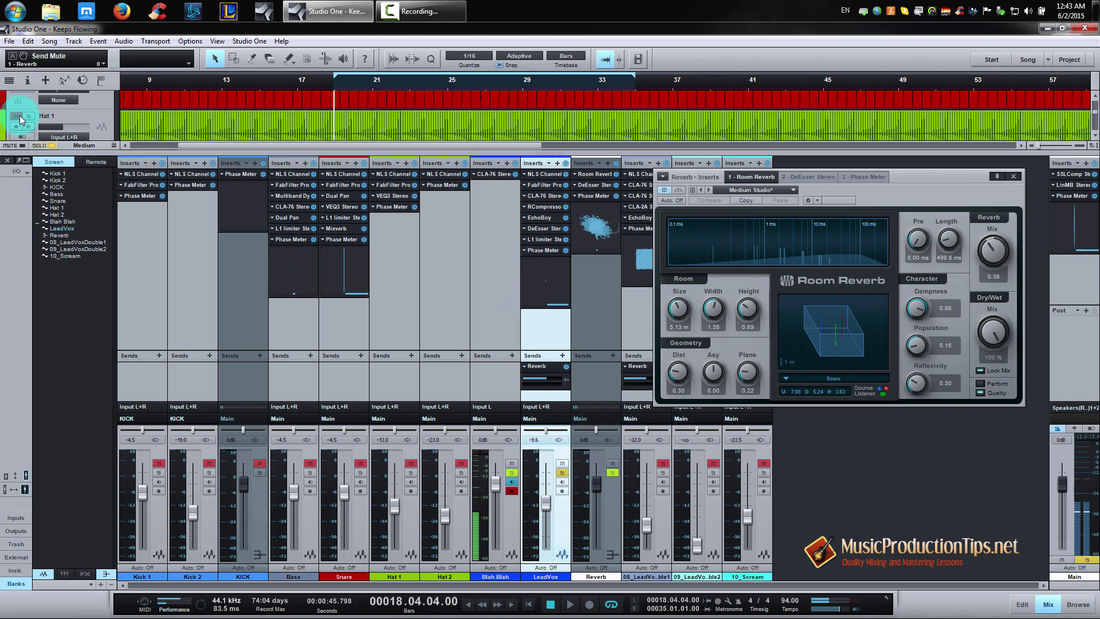
click(565, 164)
key(space)
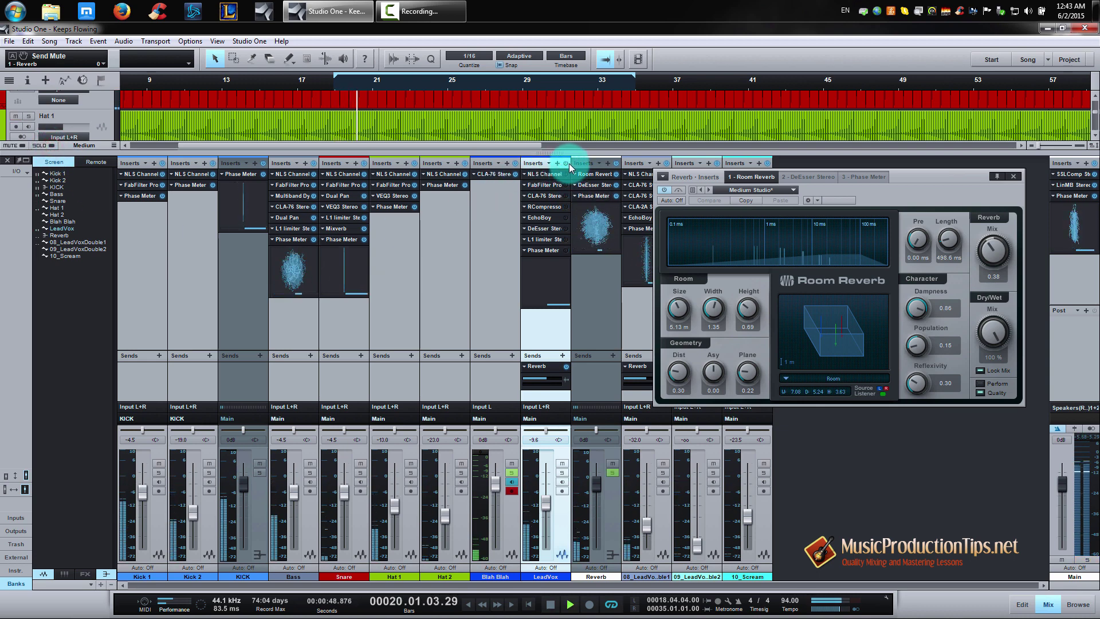
click(566, 366)
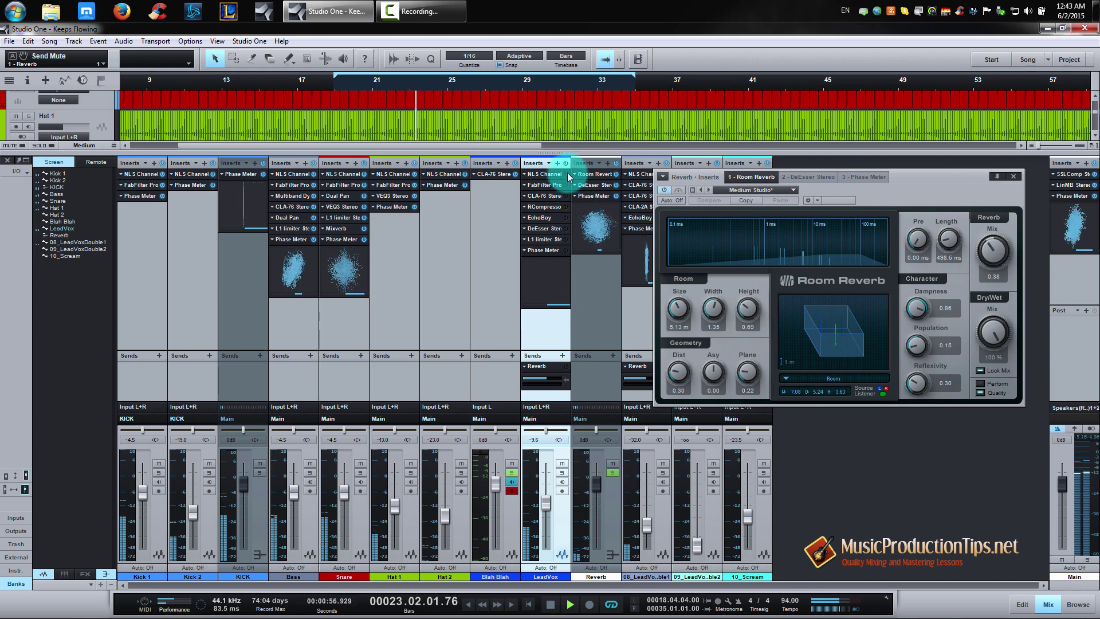
click(566, 366)
key(space)
key(space)
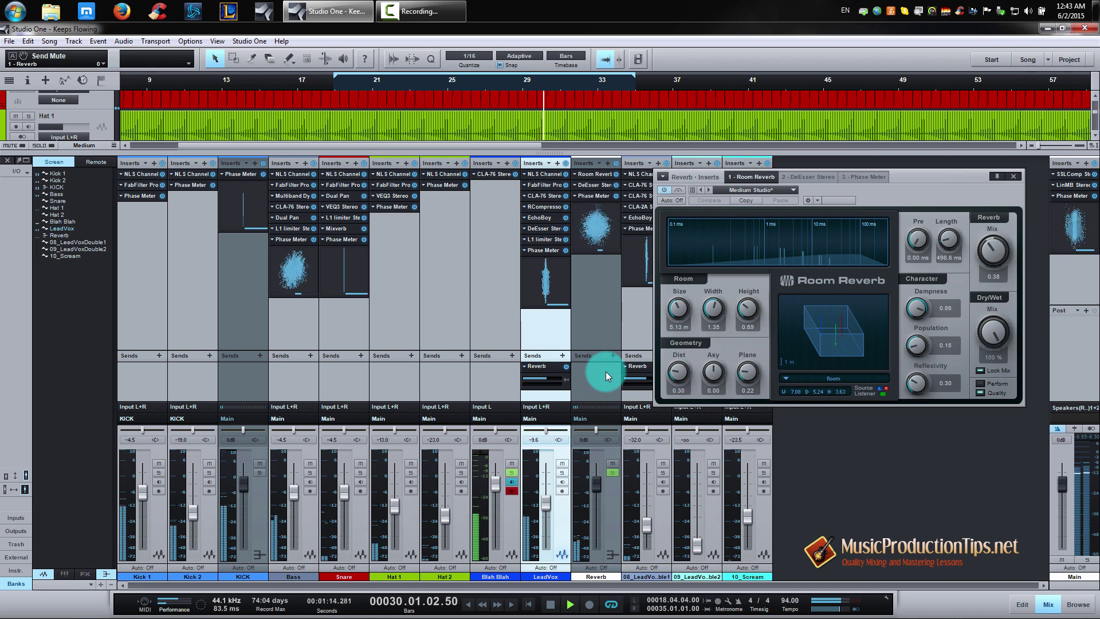
key(space)
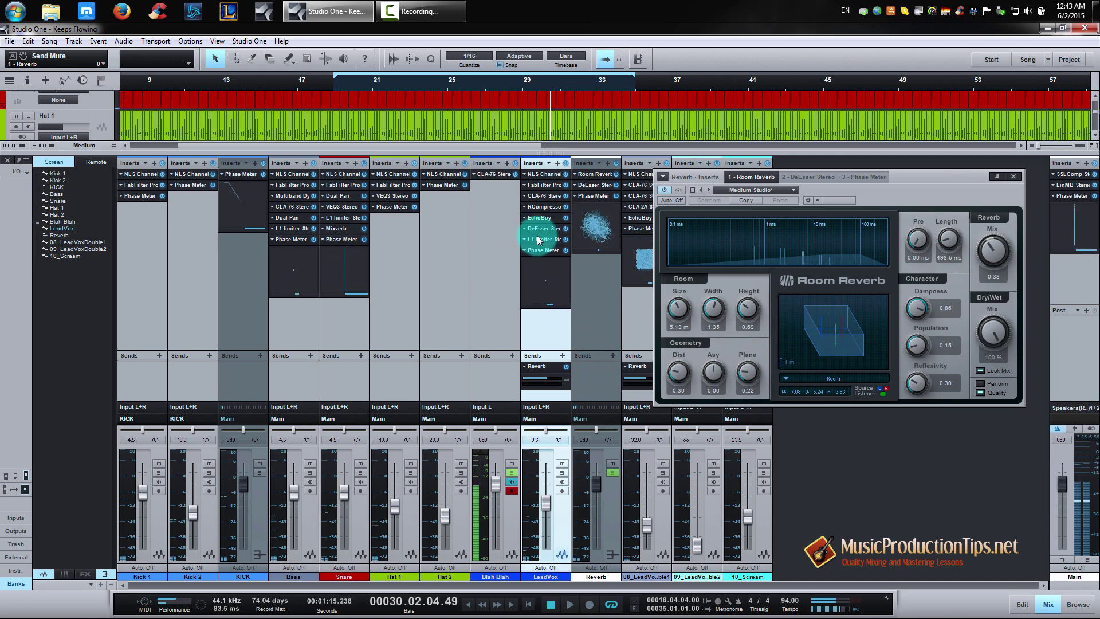
Open the DeEsser on LeadVox and move its window clear of the mixer channels.
click(548, 233)
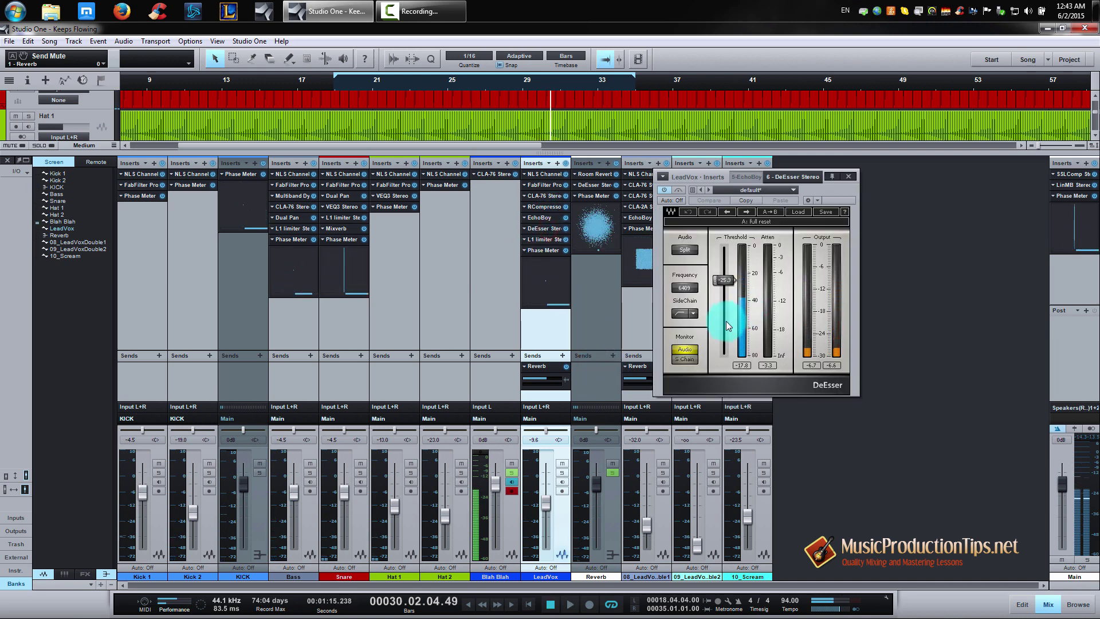
drag(842, 197, 965, 198)
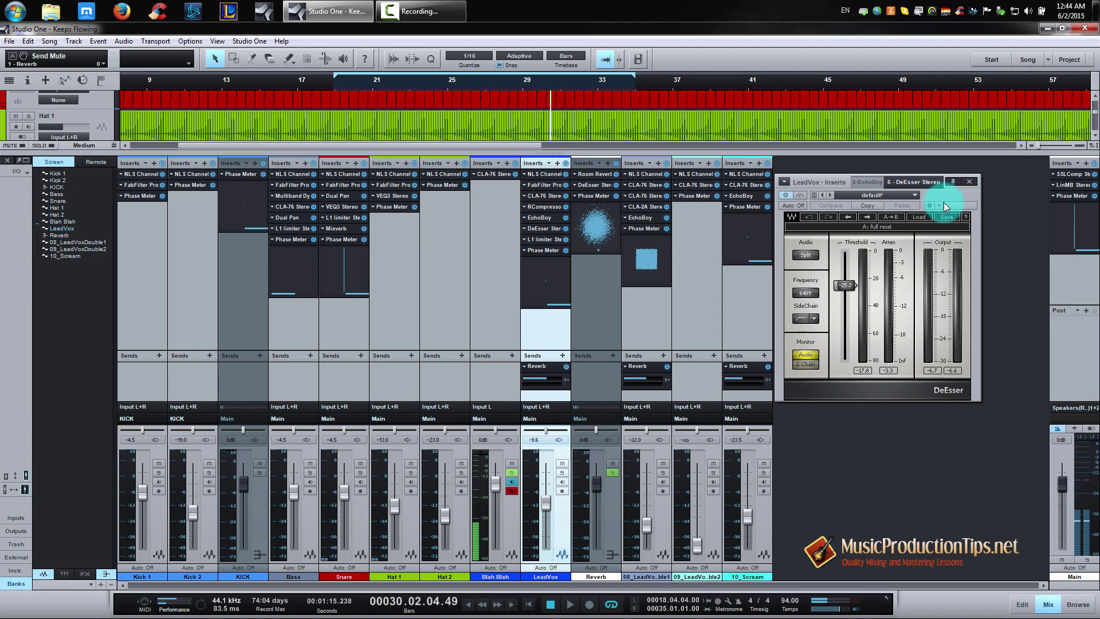
drag(950, 196, 959, 195)
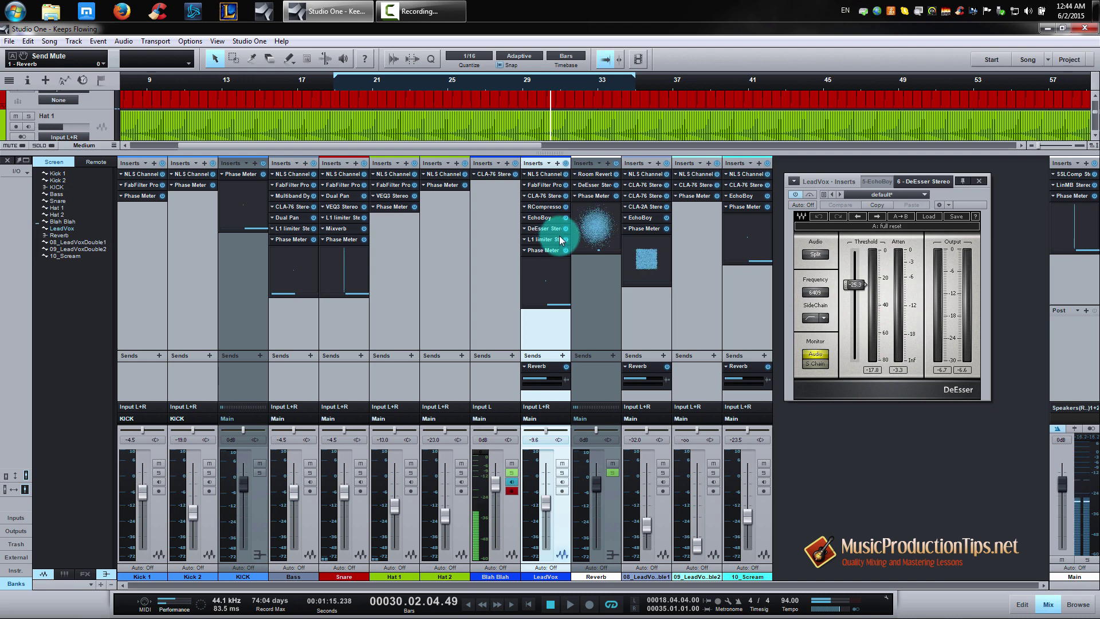
click(486, 230)
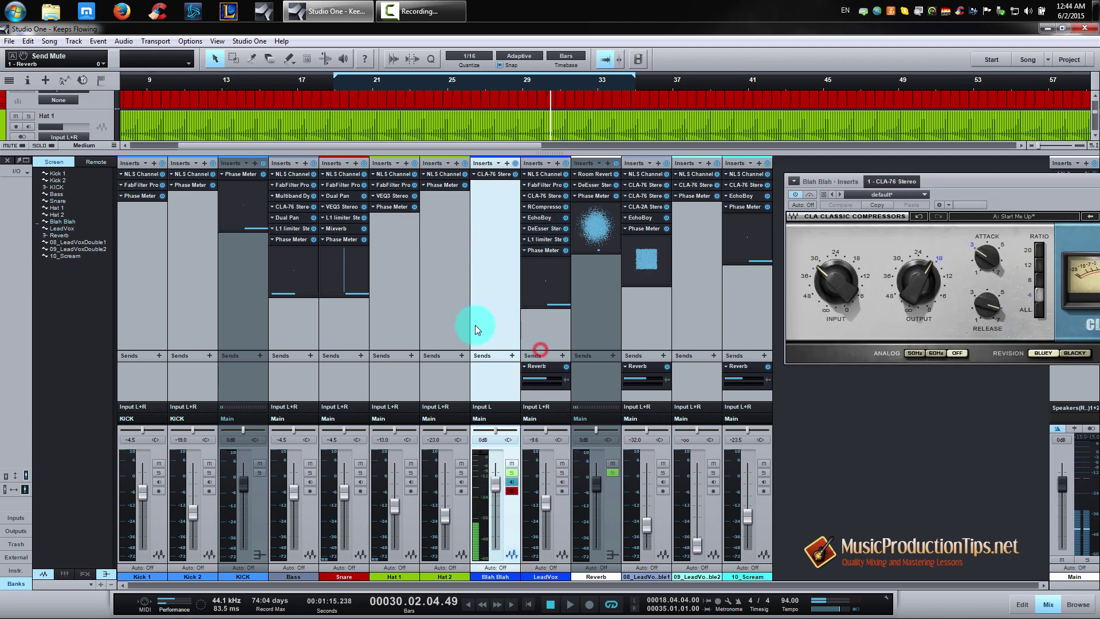
click(453, 315)
click(541, 326)
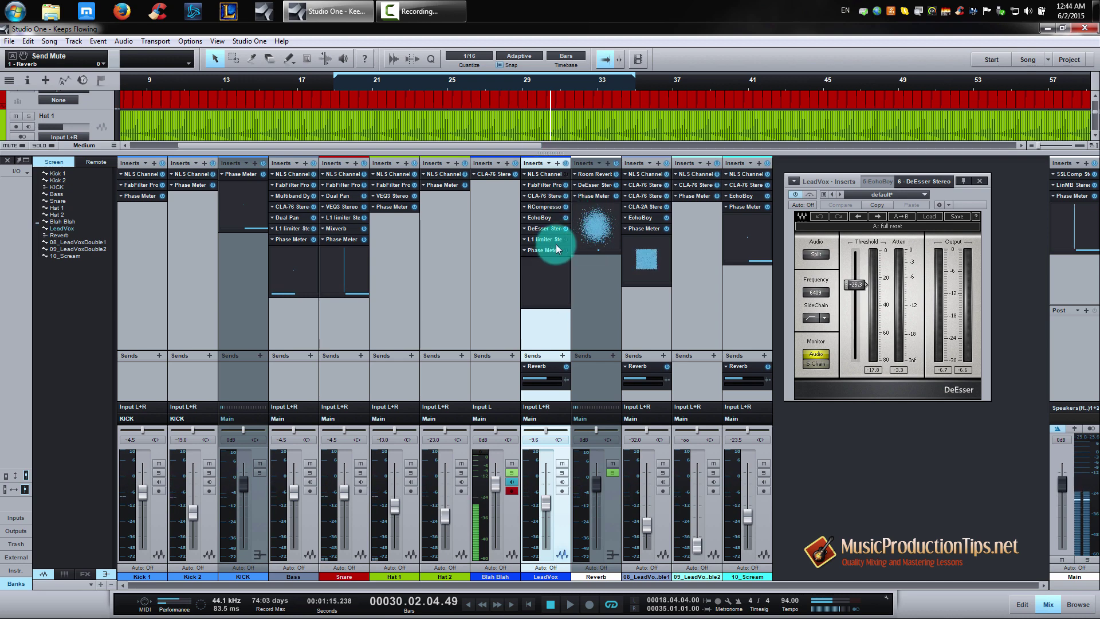
Open the LeadVox inserts in turn, from FabFilter Pro-Q through the L1 limiter, to review each processor's settings.
click(547, 184)
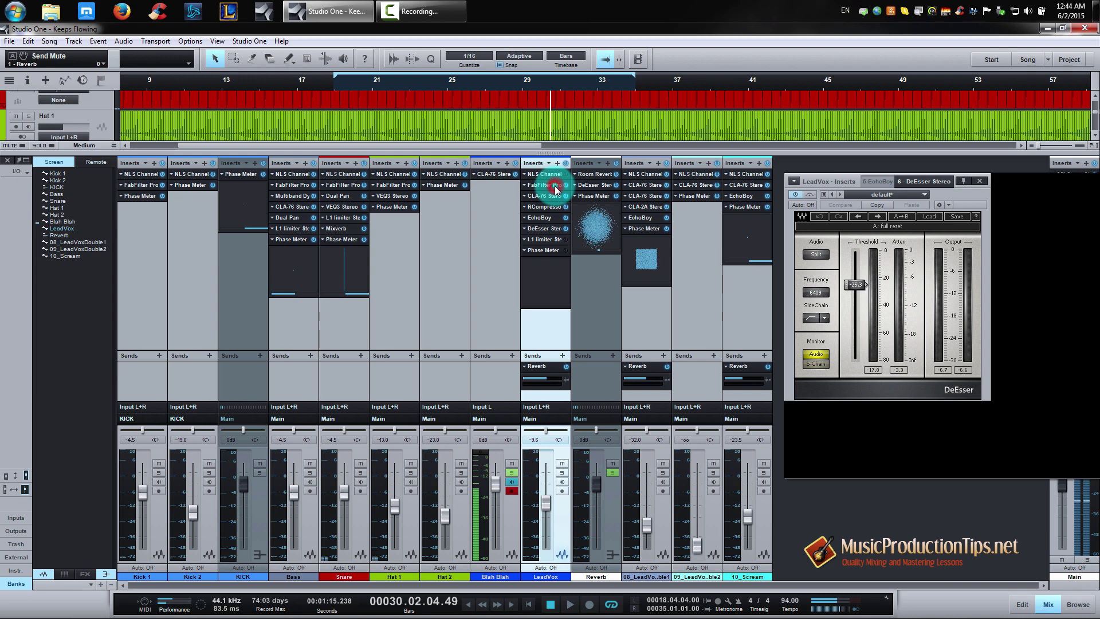
click(556, 196)
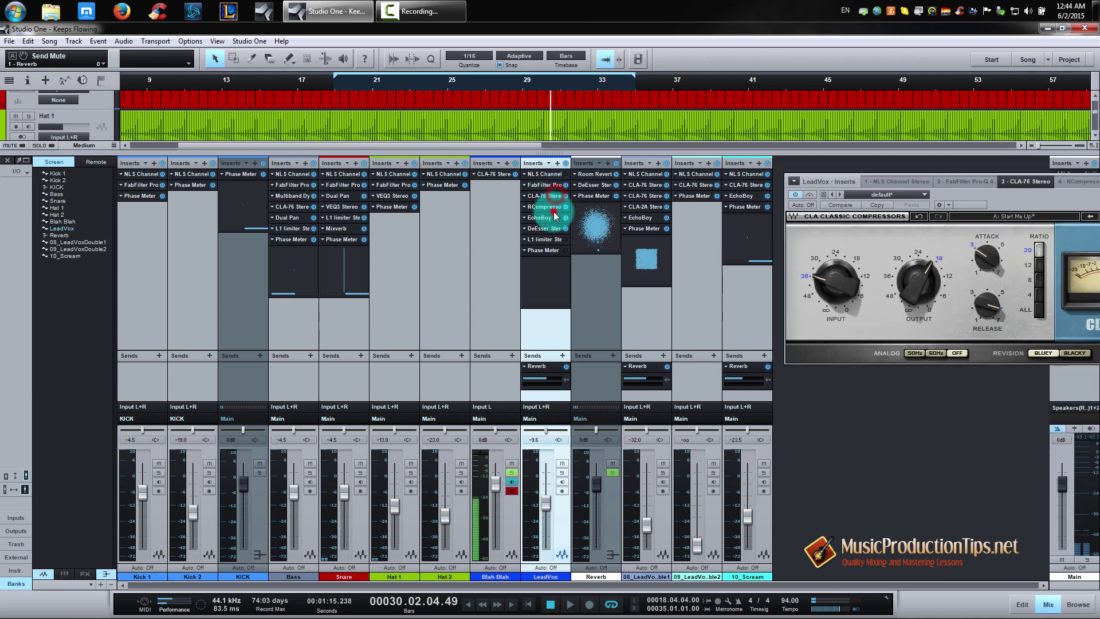
click(554, 206)
click(549, 218)
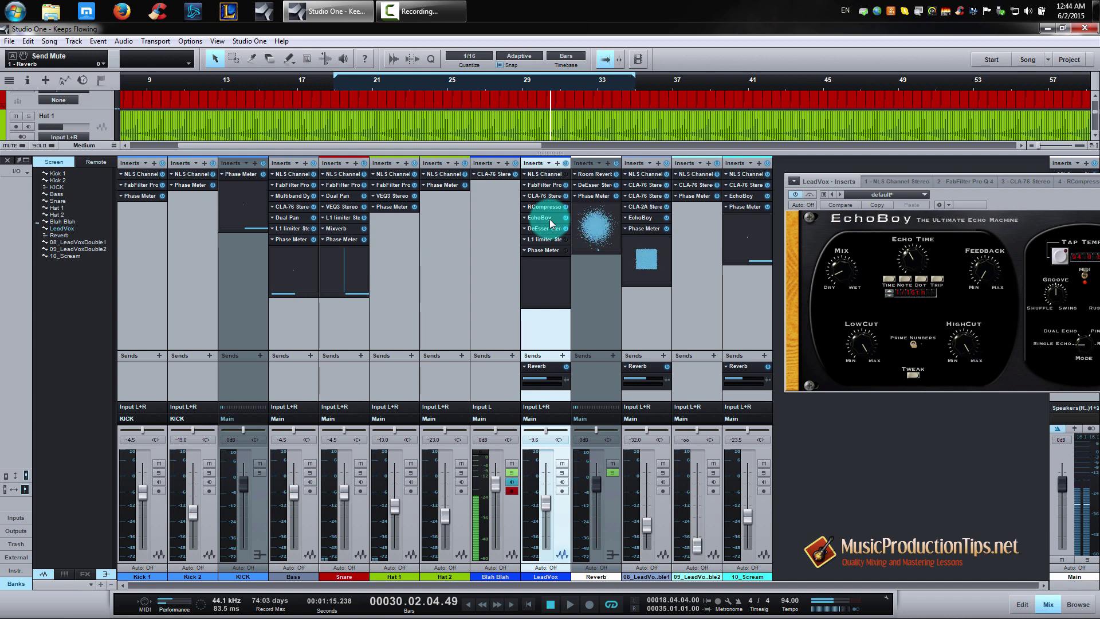
click(549, 228)
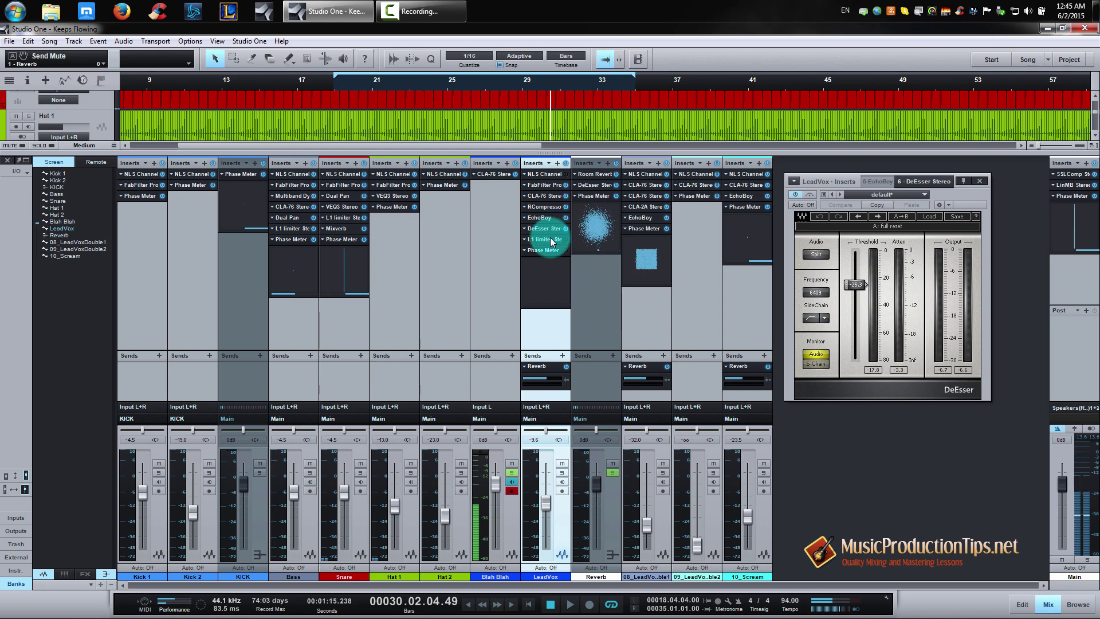
click(544, 239)
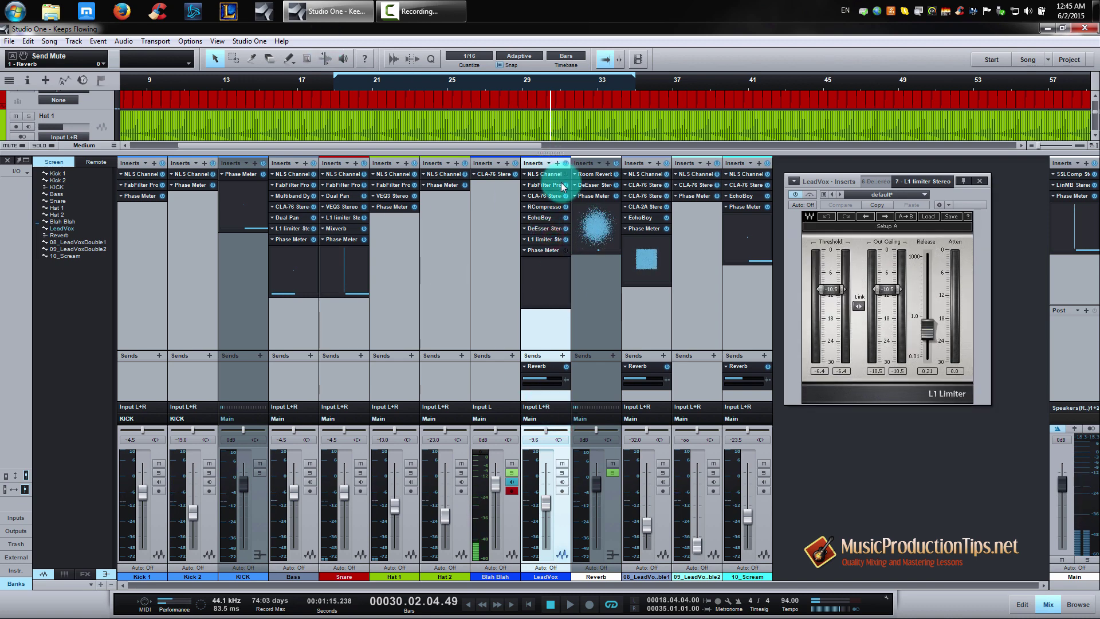
Deactivate the remaining LeadVox inserts and its reverb send, and play the full mix with the dry vocal.
click(566, 208)
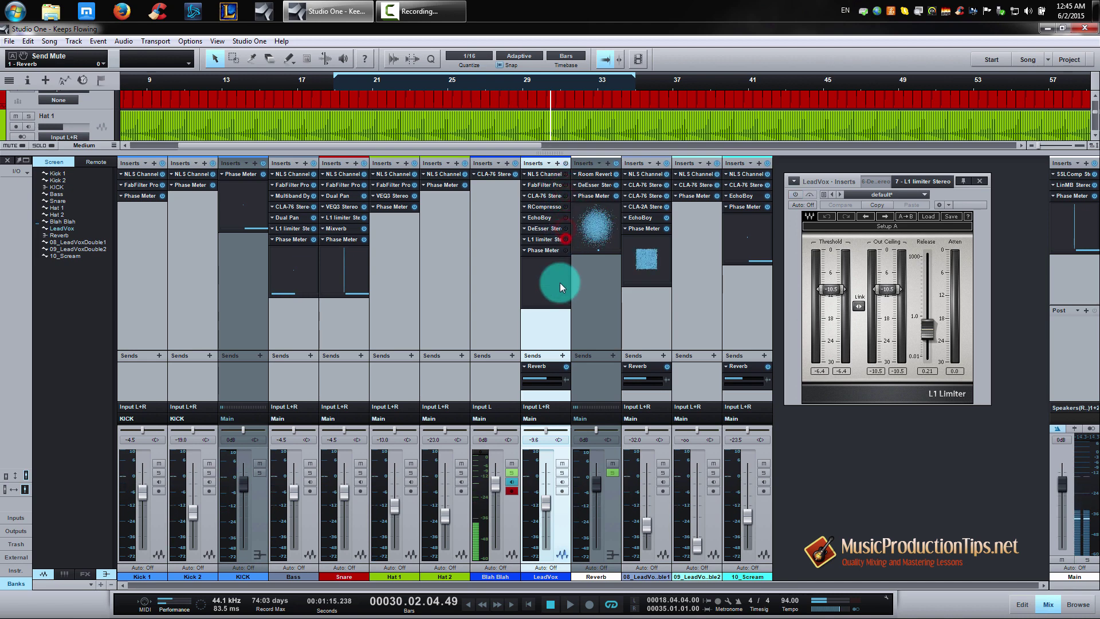
click(566, 366)
key(space)
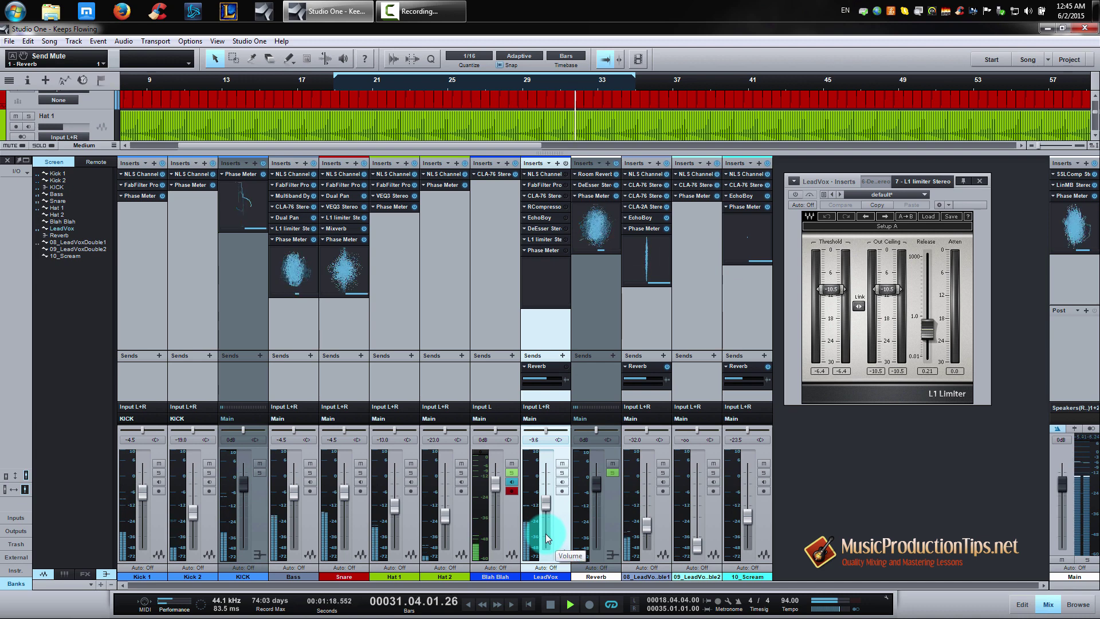
key(space)
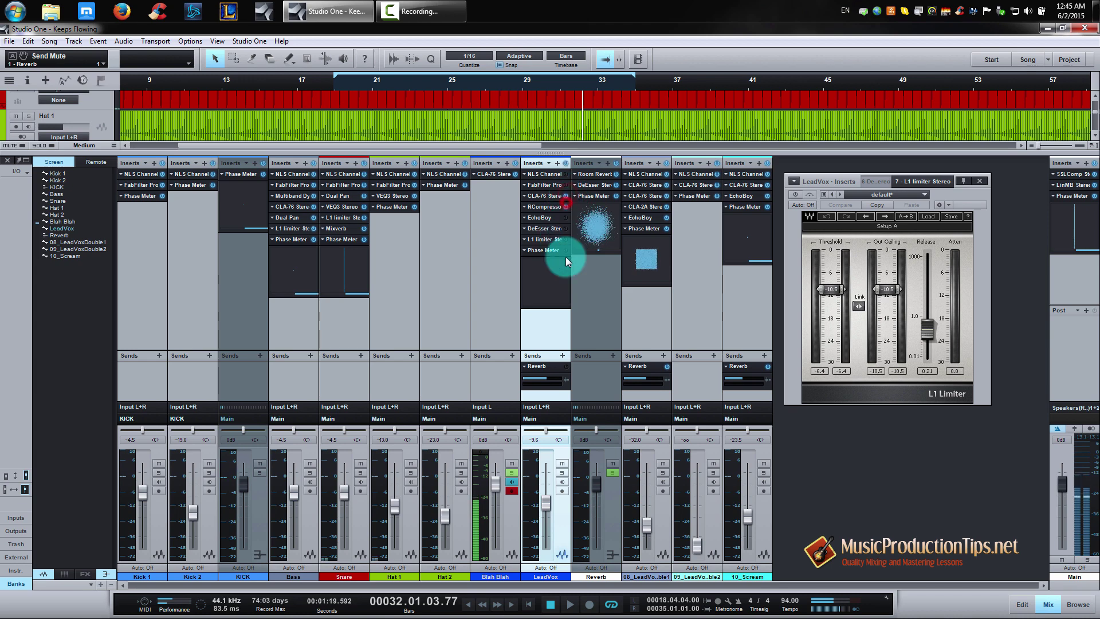
Activate and open the L1 limiter on LeadVox during playback, and lower its threshold to -18.6 dB.
key(space)
click(565, 238)
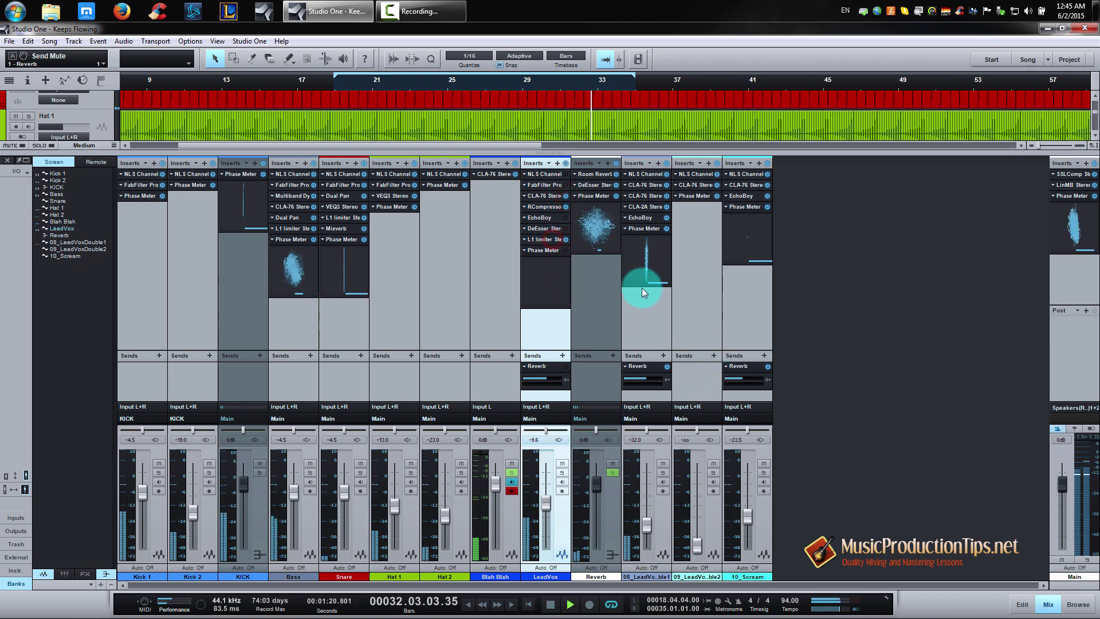
click(534, 239)
drag(842, 304, 875, 329)
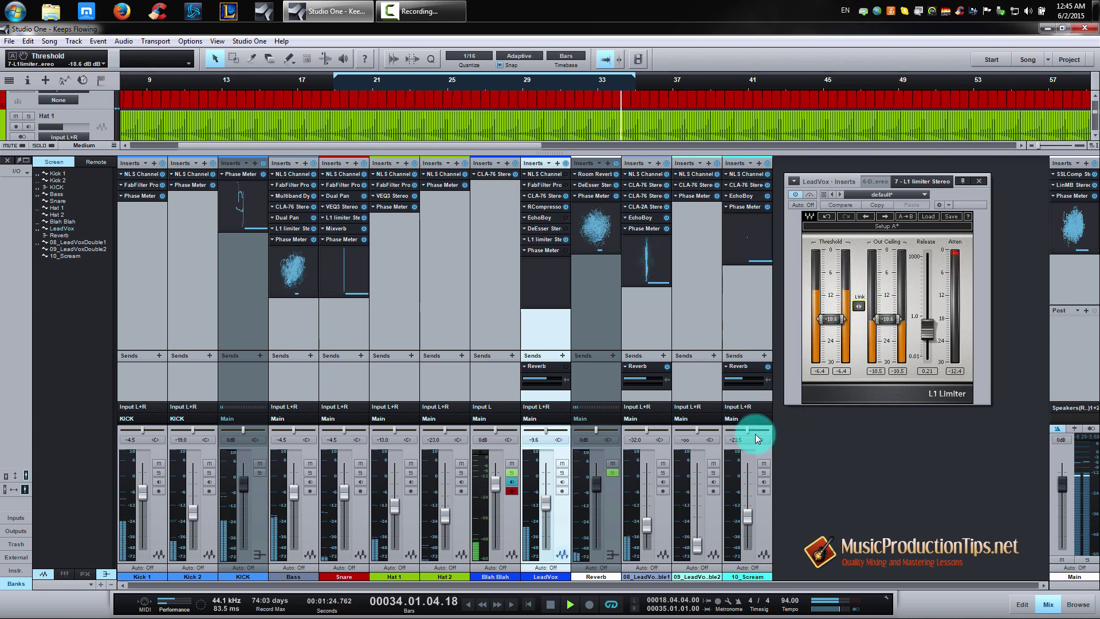
Solo LeadVox and listen to the heavily limited vocal on its own, and stop playback.
click(562, 472)
click(575, 470)
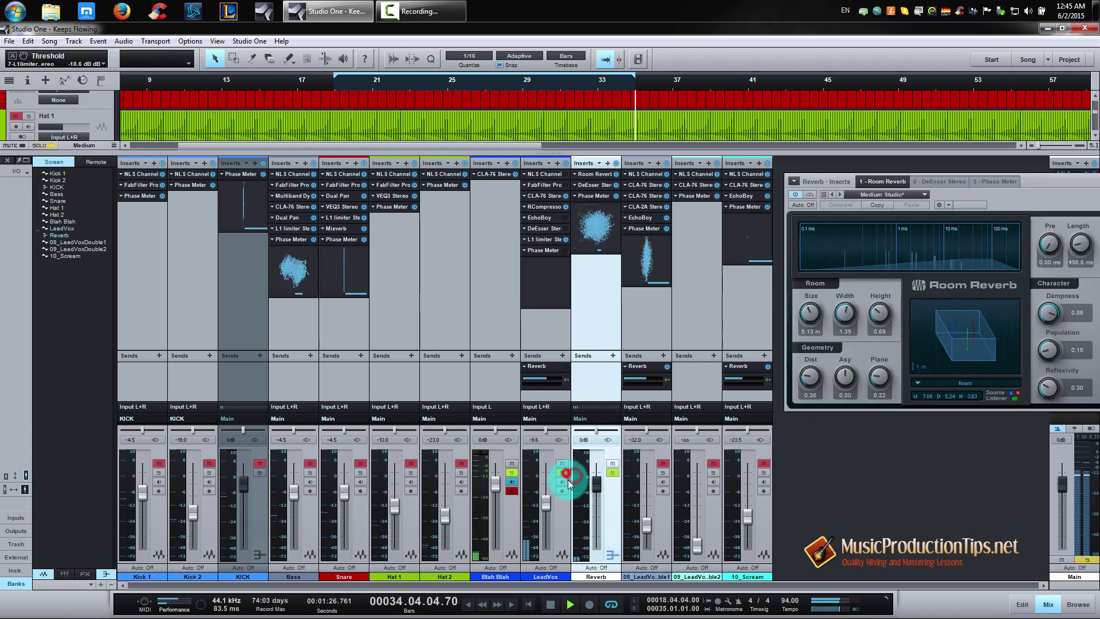
click(538, 537)
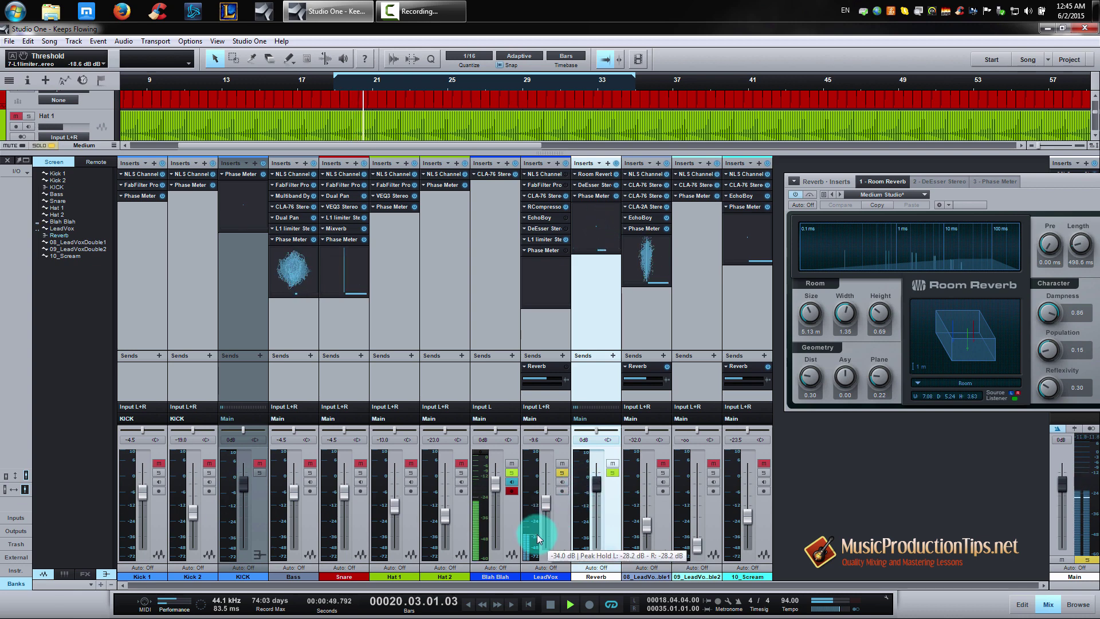
key(space)
Select LeadVox and open its CLA-76 and RCompressor inserts to review the compression settings.
click(545, 529)
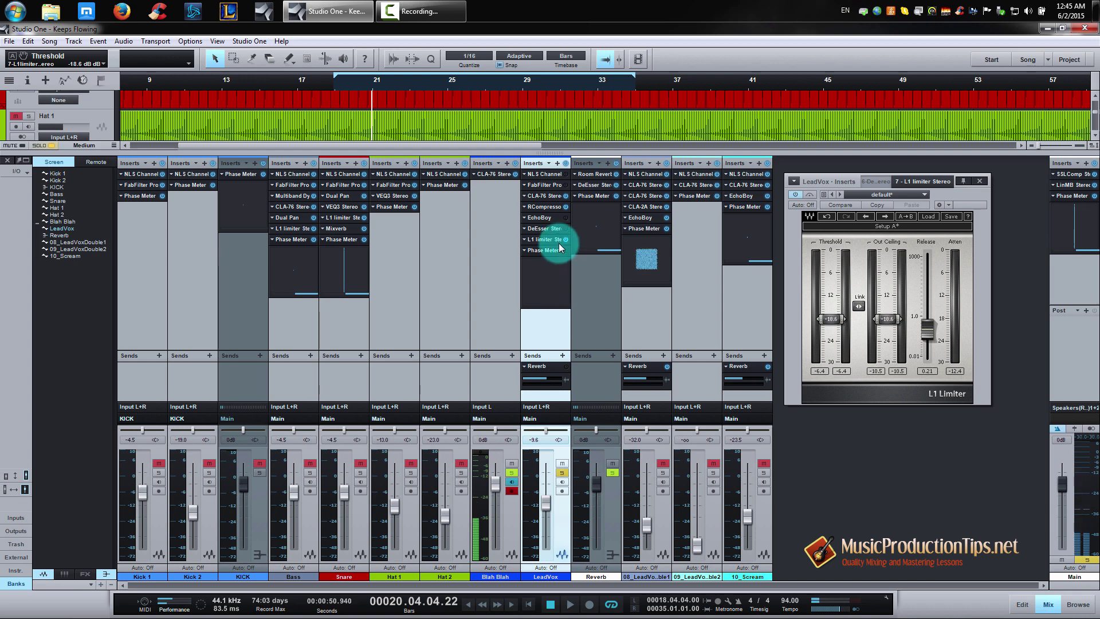
click(551, 195)
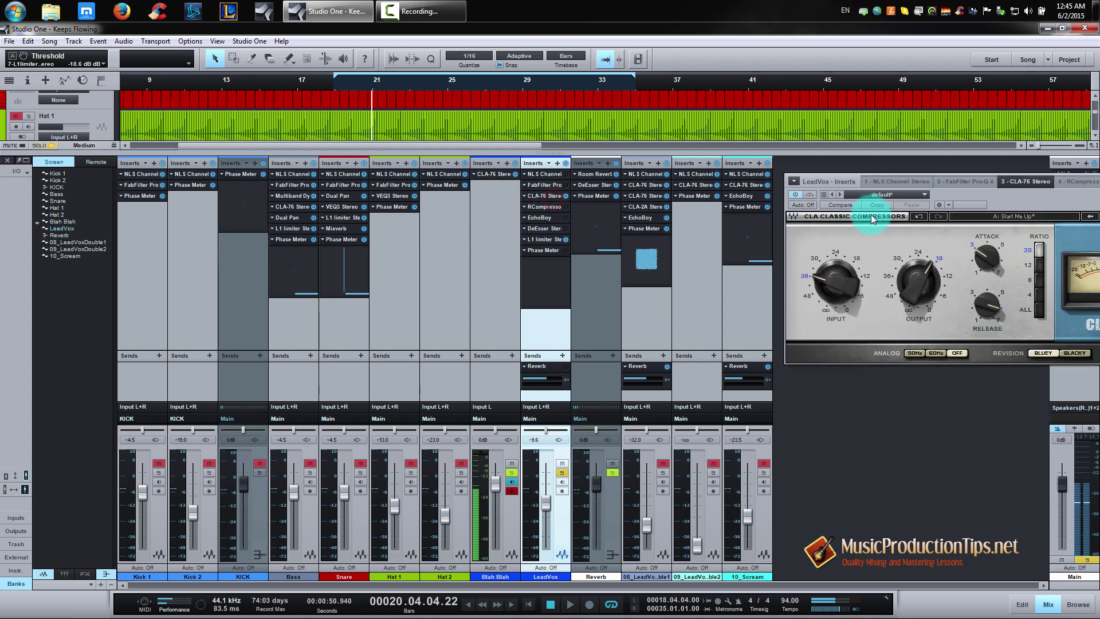
click(549, 207)
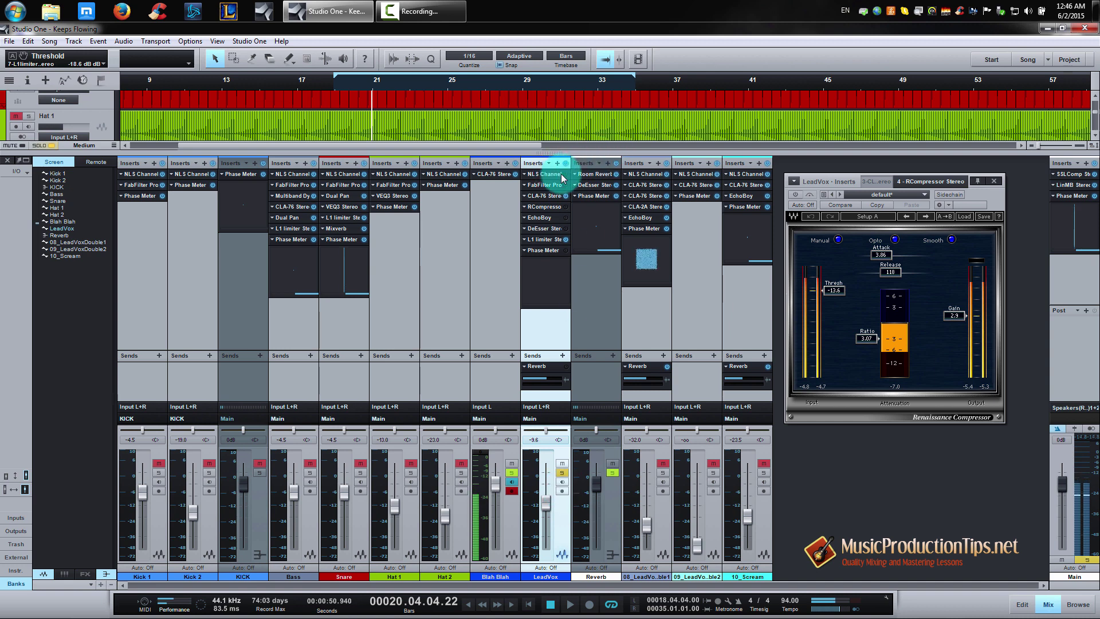
Reactivate the bypassed LeadVox inserts, including RCompressor, EchoBoy, DeEsser, L1 limiter and Phase Meter.
click(565, 206)
click(566, 217)
click(566, 228)
click(565, 240)
click(566, 251)
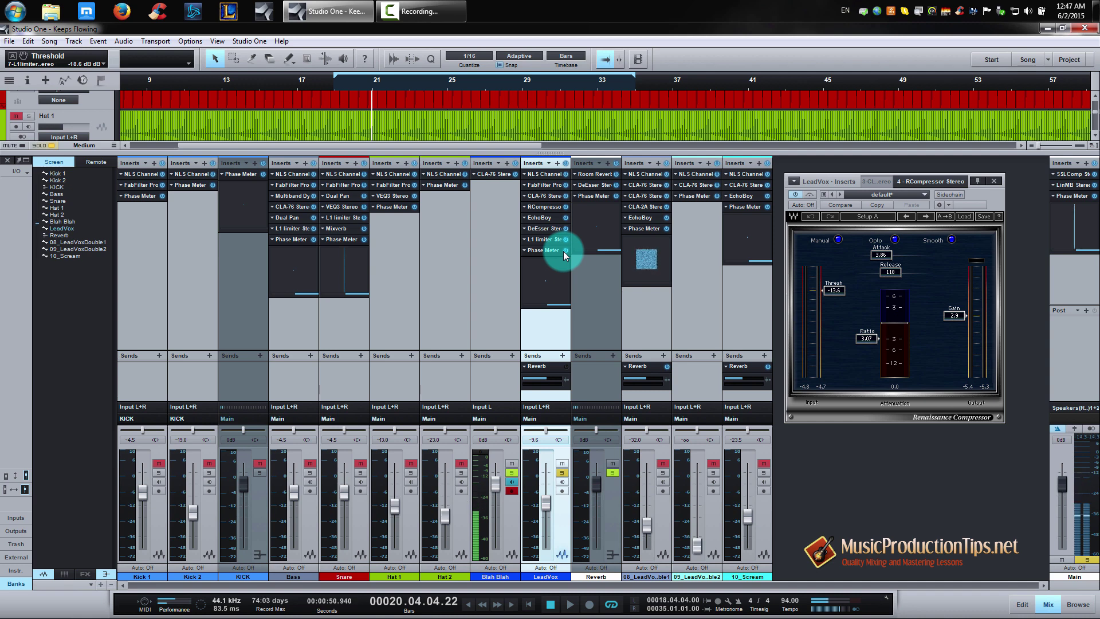
click(1073, 90)
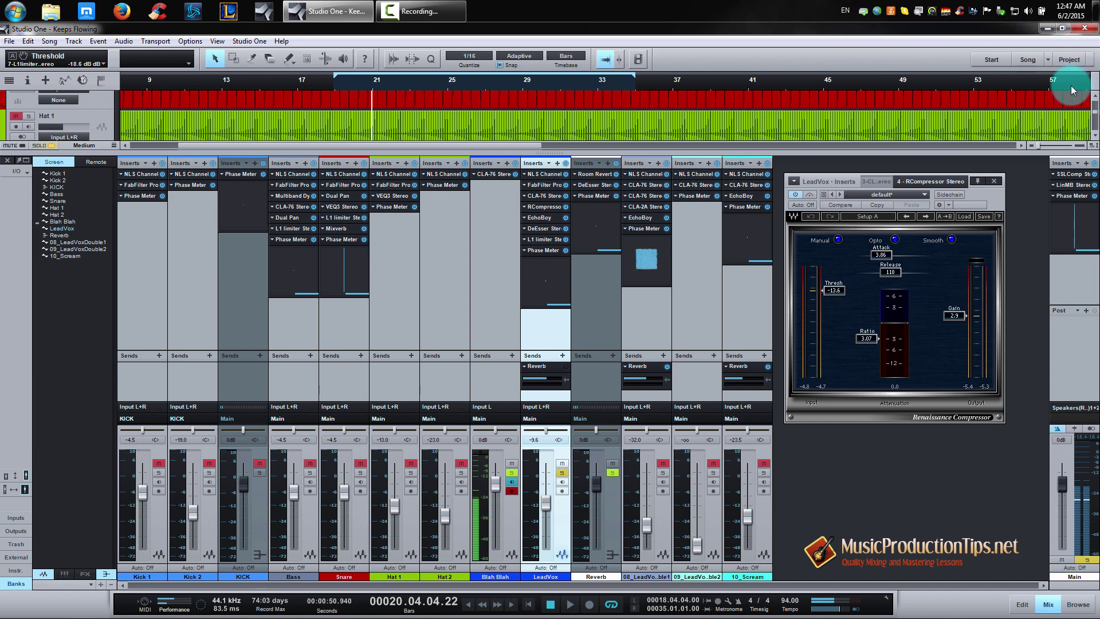